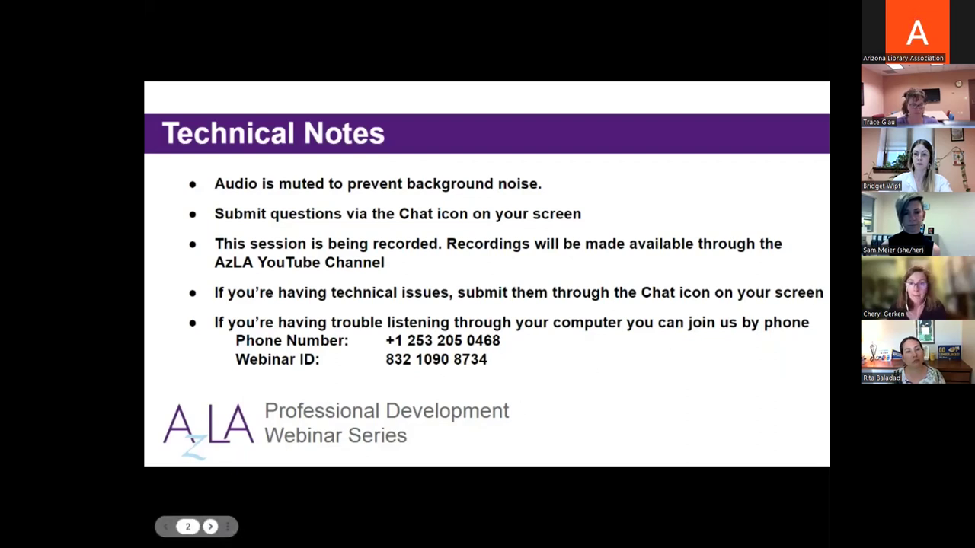
# - Advance the shared deck past the AzLA Membership slide to the Call for Proposals slide
pyautogui.click(211, 527)
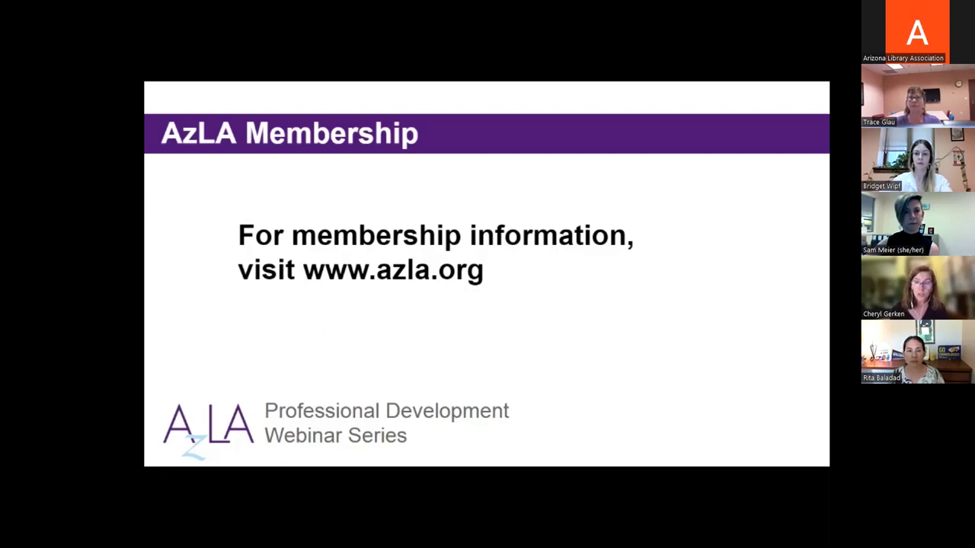
pyautogui.moveTo(261, 474)
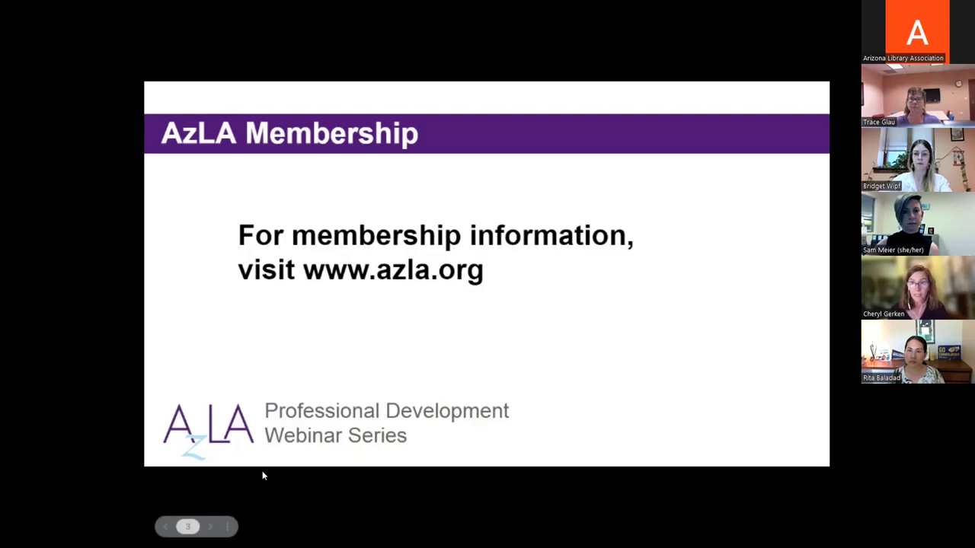
pyautogui.click(207, 527)
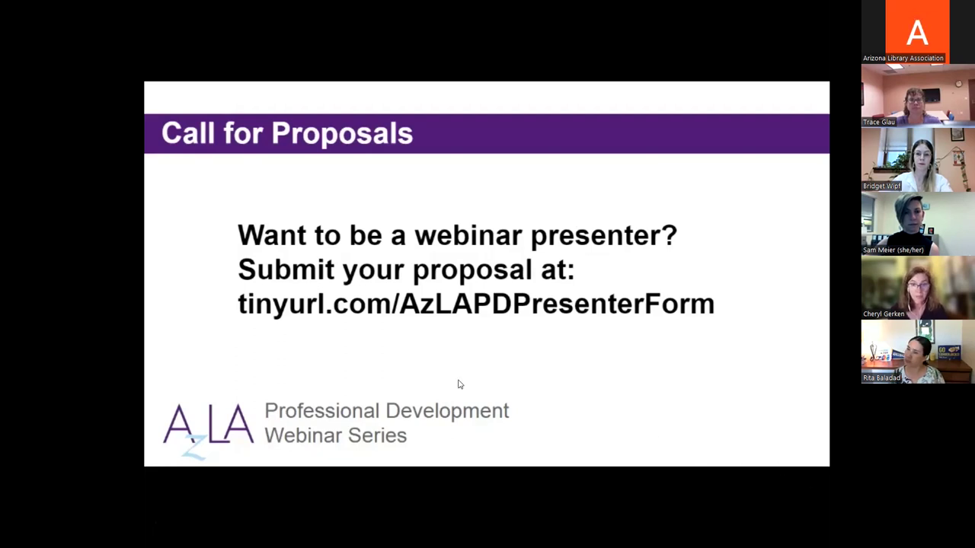
# - Advance to slide 5, announcing the Thursday, July 13 Connect Arizona tech help webinar
pyautogui.moveTo(271, 500)
pyautogui.click(208, 526)
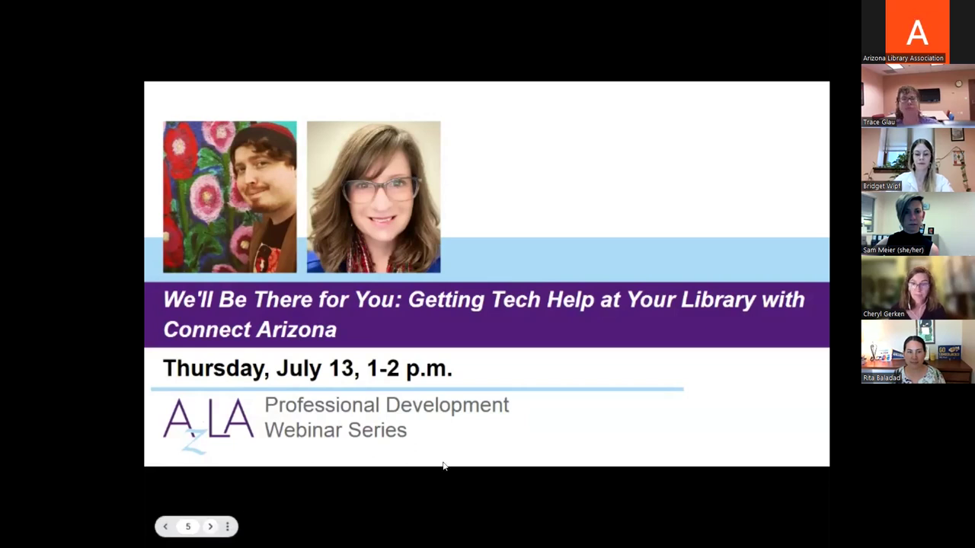
# - Finish the AzLA deck and bring up the Bottoms Up title slide dated June 8, 2023
pyautogui.click(209, 529)
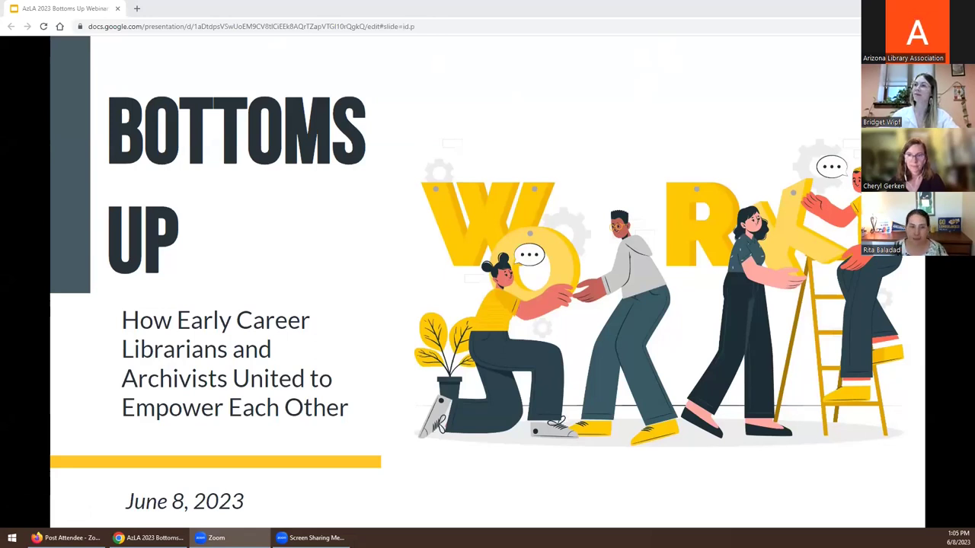
# - Step forward to the Nice to Meet You slide, then return to About Us
pyautogui.press('Right')
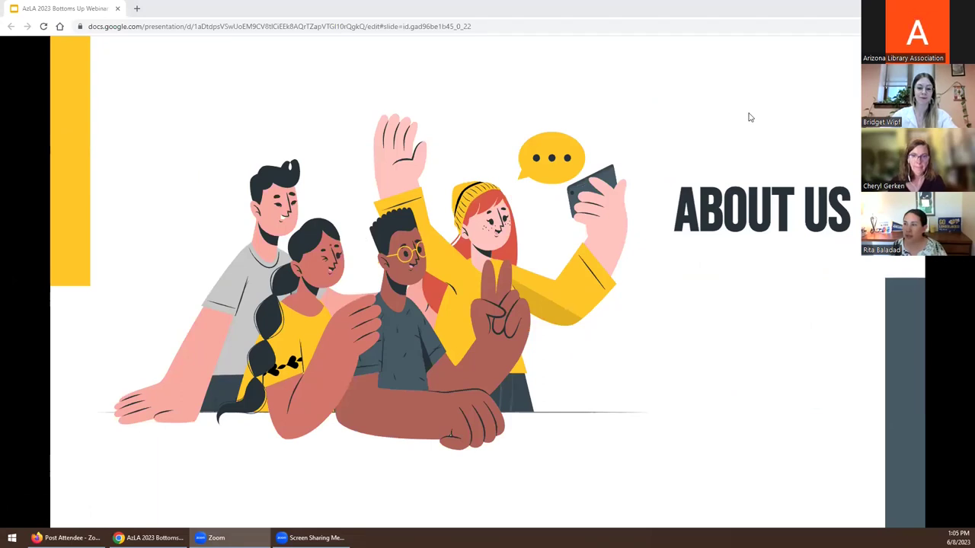
pyautogui.press('Right')
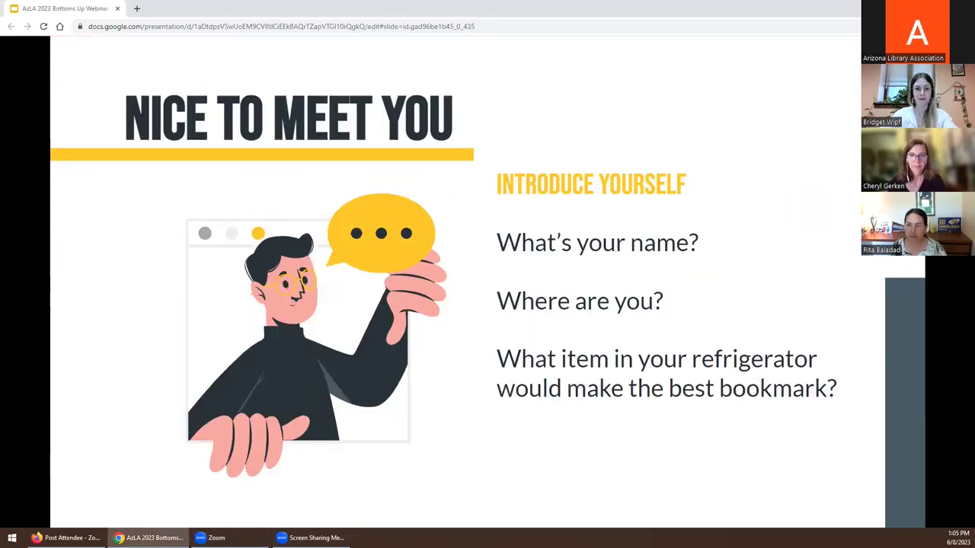
pyautogui.press('Left')
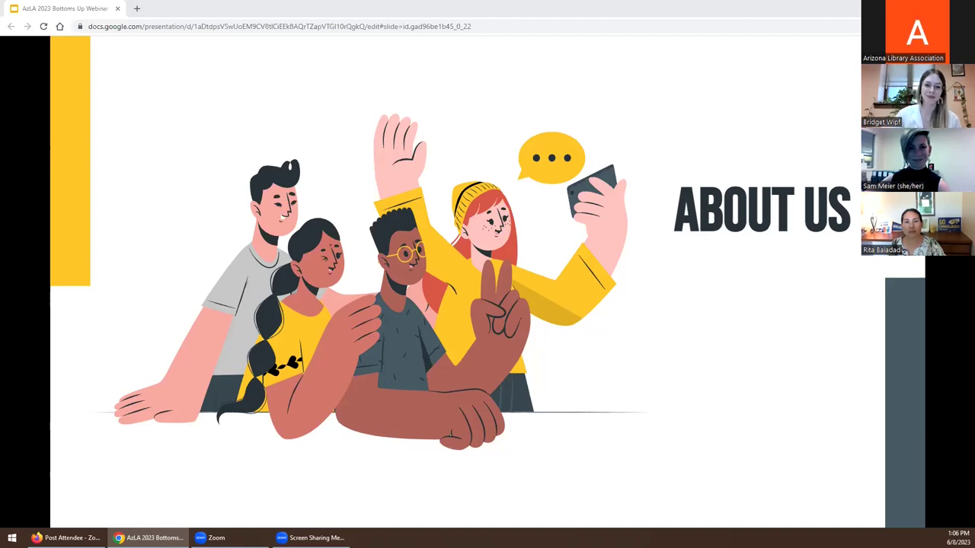
# - Move through the Nice to Meet You introductions to the Welcome to NAU & Cline Library slide
pyautogui.press('Right')
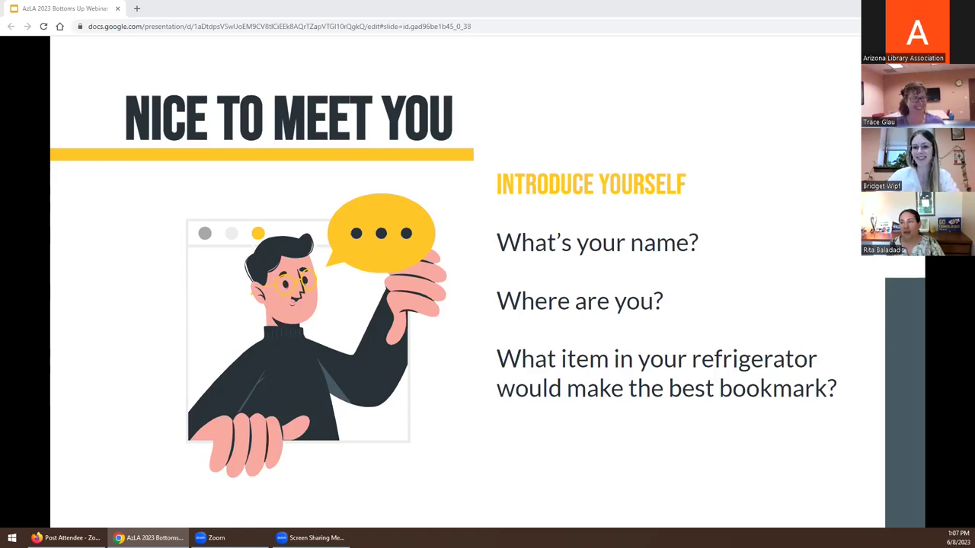
pyautogui.press('Right')
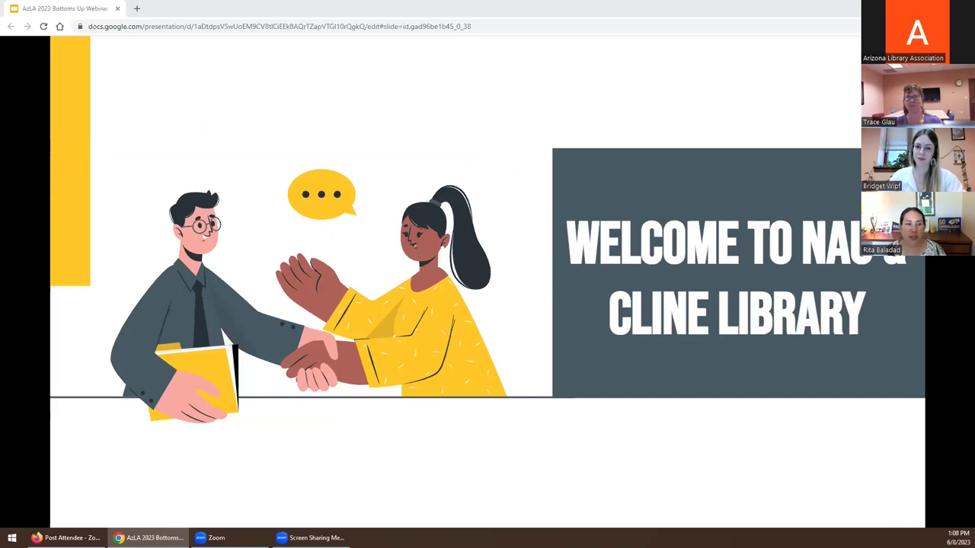
# - Advance from the NAU sign photo slide to the Cline Library building and statue photo
pyautogui.press('Right')
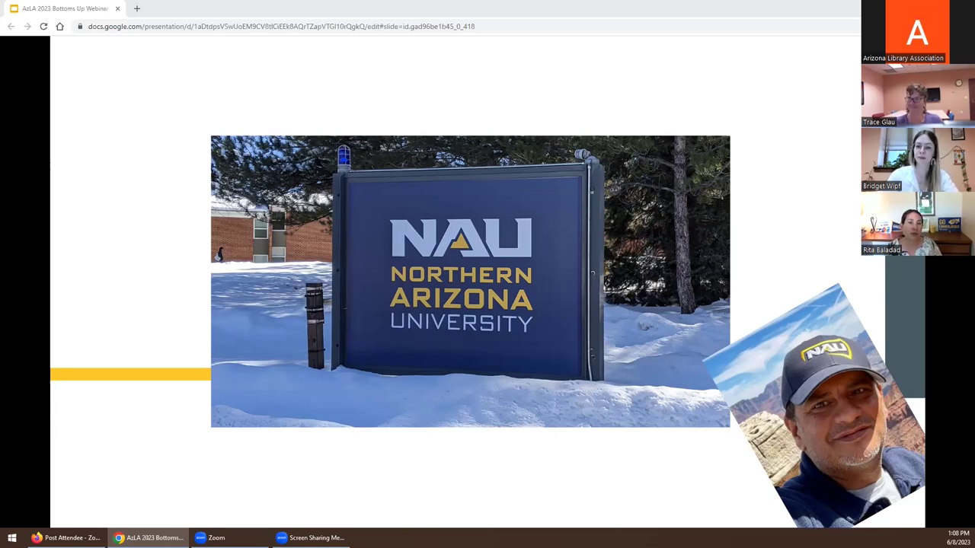
pyautogui.press('Right')
pyautogui.press('Right')
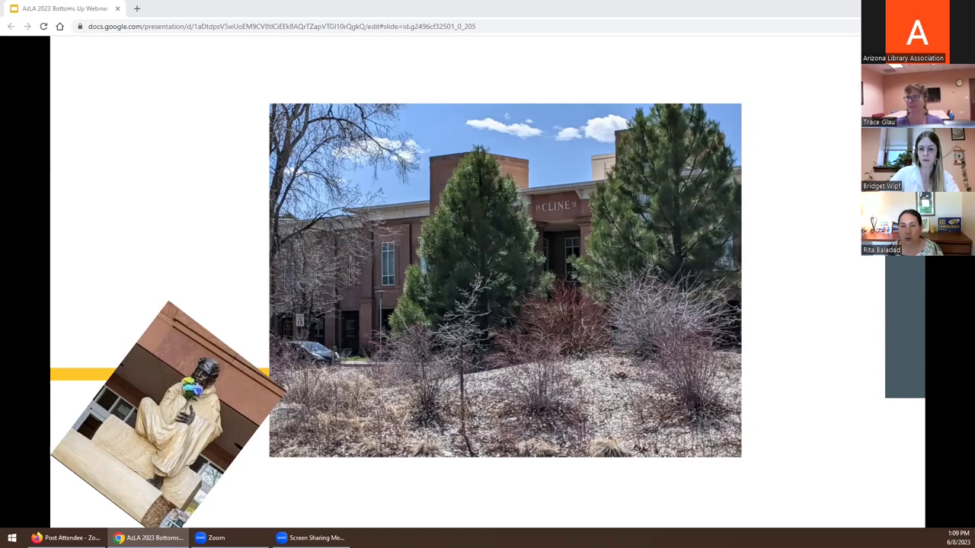
# - Move from the Cline building photo slide to the Guiding Questions slide
pyautogui.press('Right')
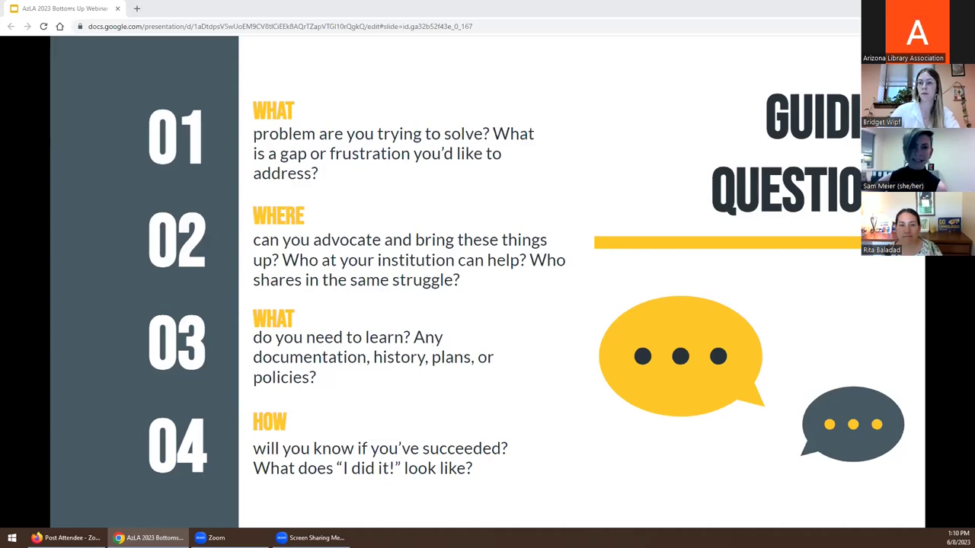
# - Advance from the Guiding Questions slide to the For You slide
pyautogui.press('Right')
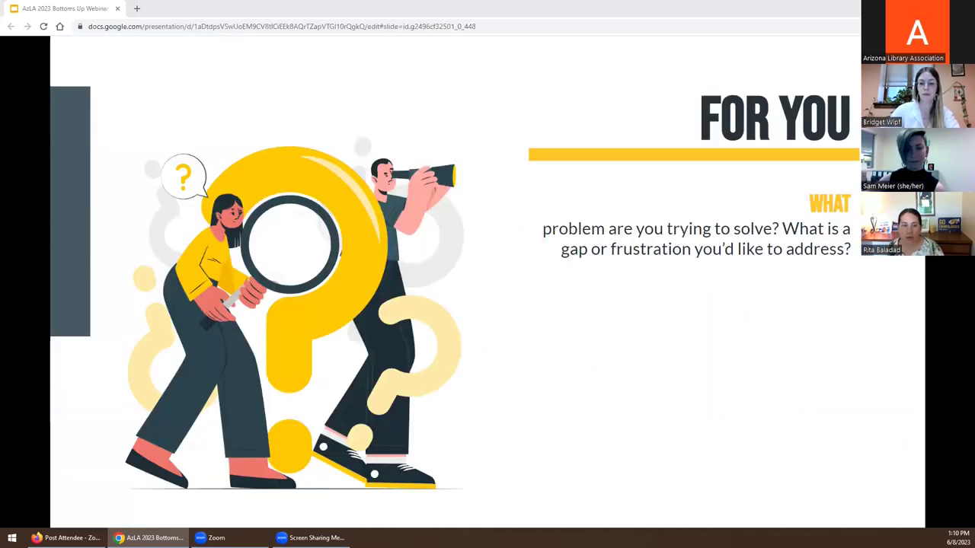
pyautogui.press('Right')
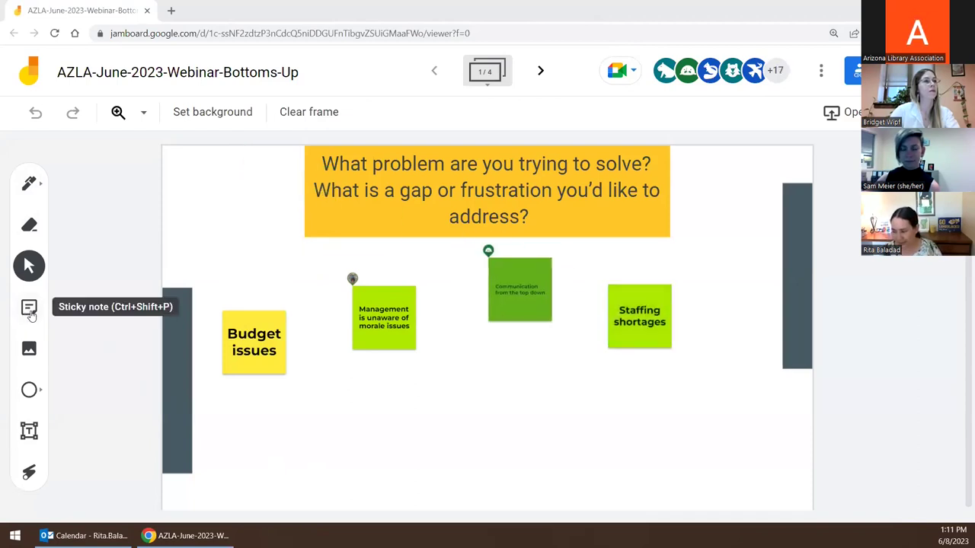
# - Add a sticky note reading 'Software how do I sign up' and discard the empty extra note
pyautogui.click(28, 309)
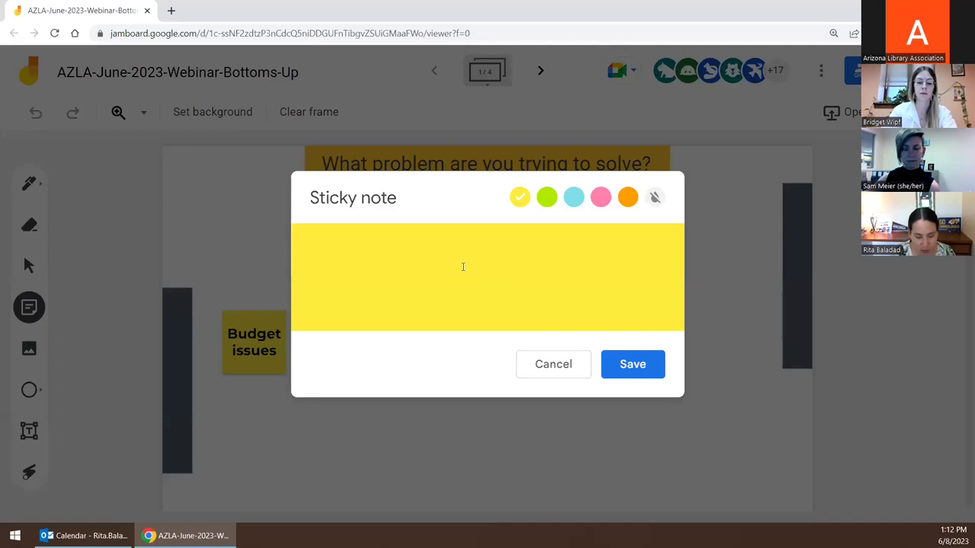
pyautogui.write('Software')
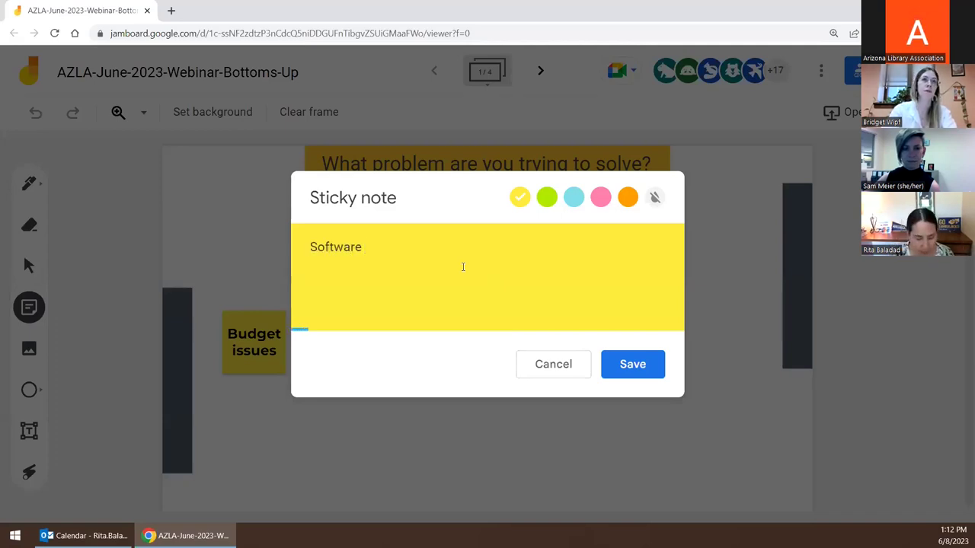
pyautogui.write(' w')
pyautogui.press('BackSpace')
pyautogui.write('how do')
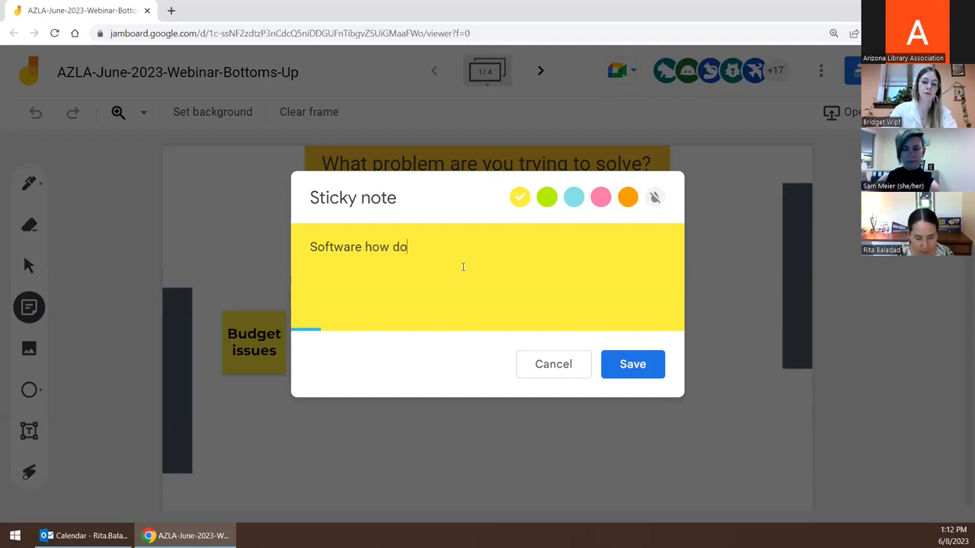
pyautogui.write(' I sign up')
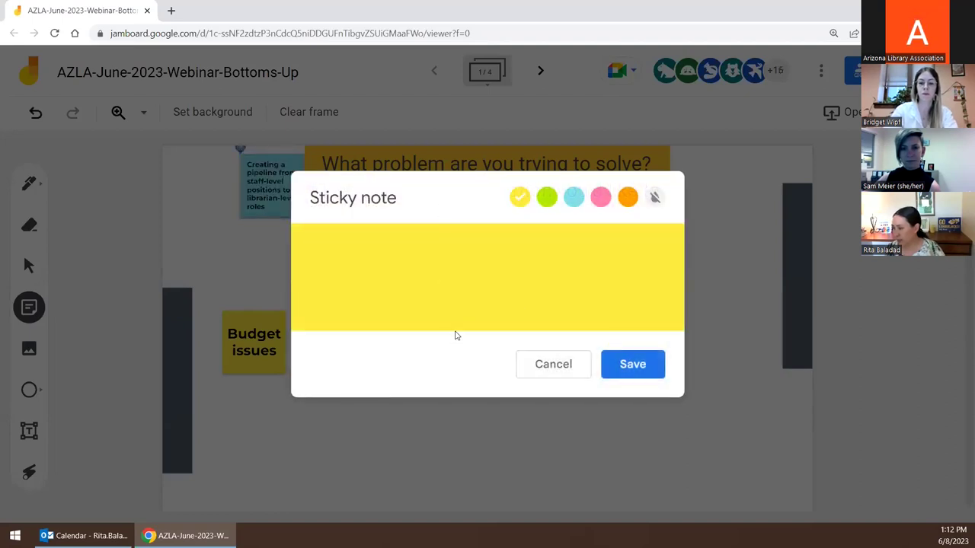
pyautogui.click(549, 364)
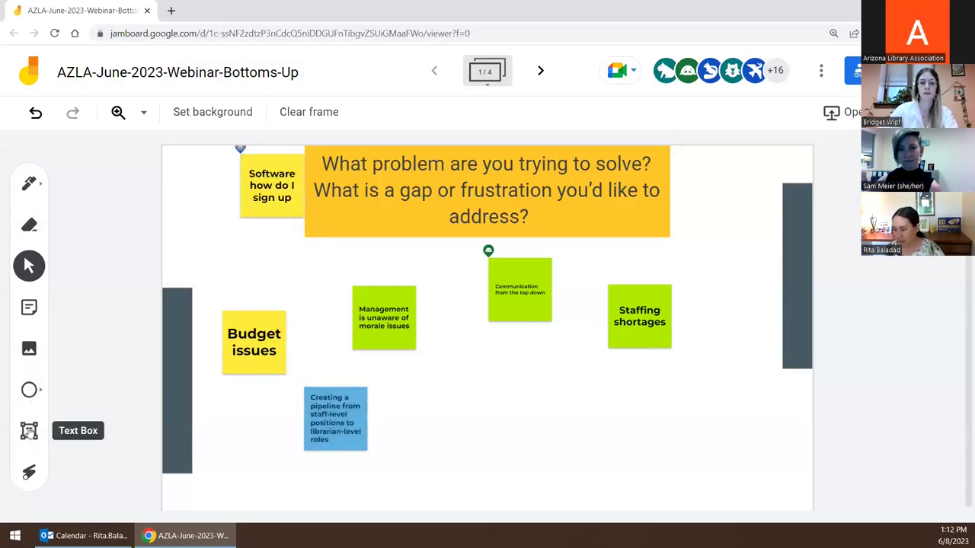
# - Place a free text box in the lower middle reading 'what do I need for tenure?'
pyautogui.click(29, 431)
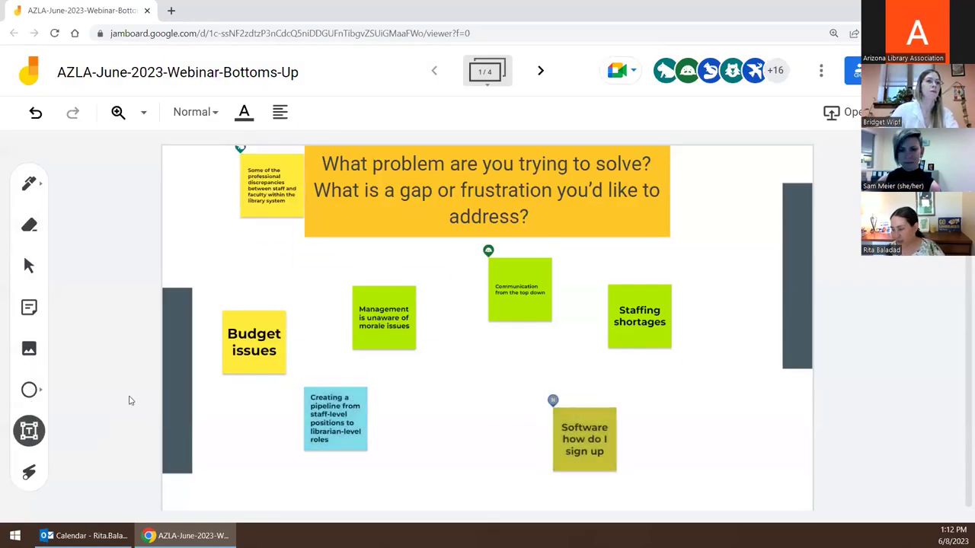
pyautogui.click(425, 378)
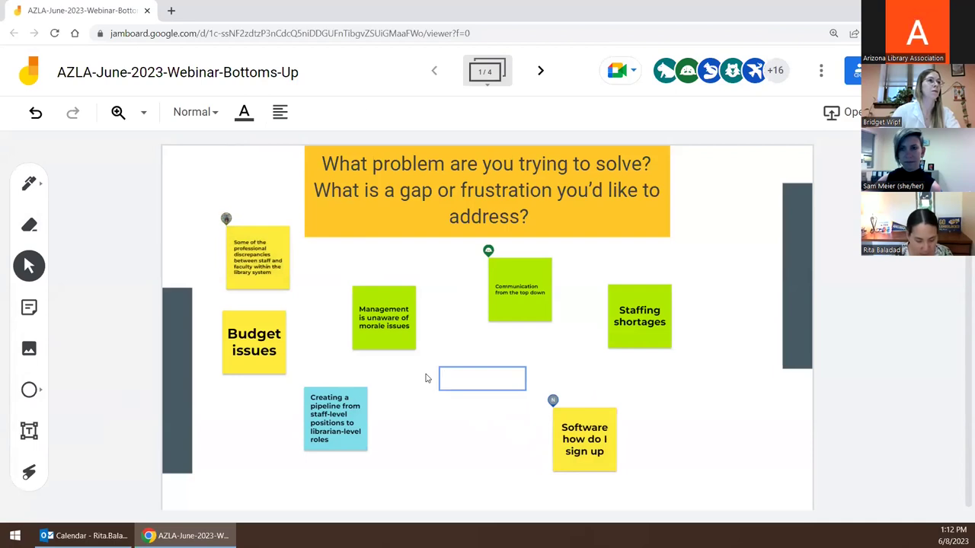
pyautogui.write('what do I need fo')
pyautogui.press('BackSpace')
pyautogui.press('BackSpace')
pyautogui.write('for tenure?')
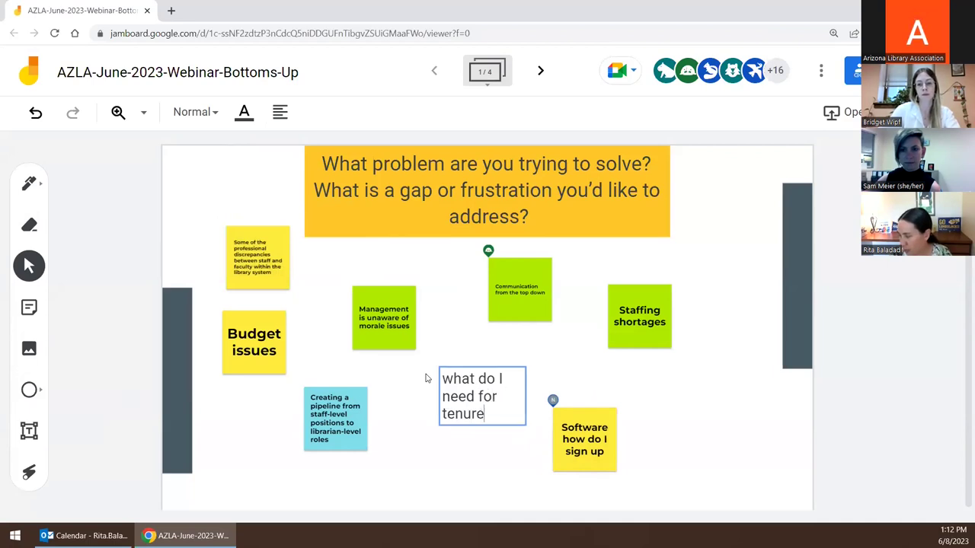
pyautogui.click(469, 482)
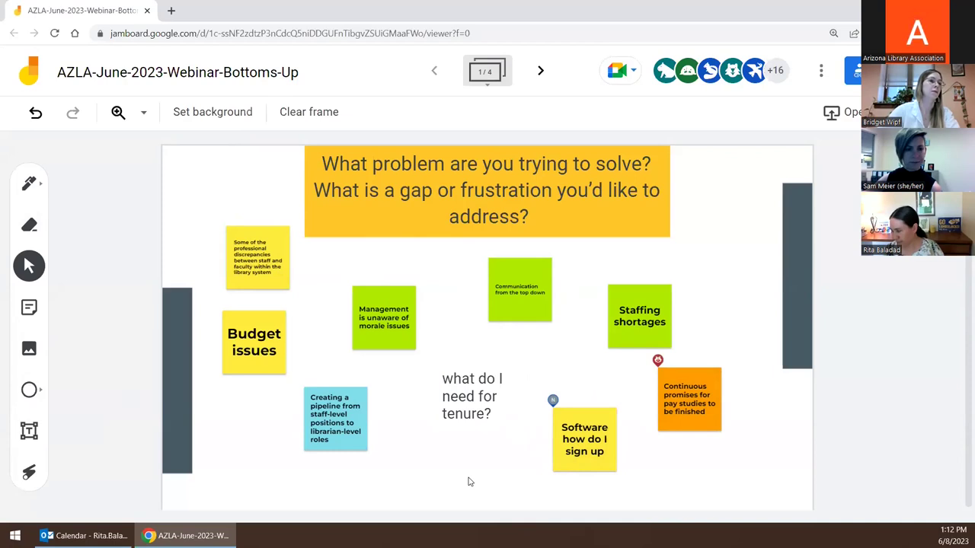
# - Enlarge the professional discrepancies sticky note to read it, then shrink it back down
pyautogui.click(264, 270)
pyautogui.moveTo(290, 290); pyautogui.dragTo(347, 344)
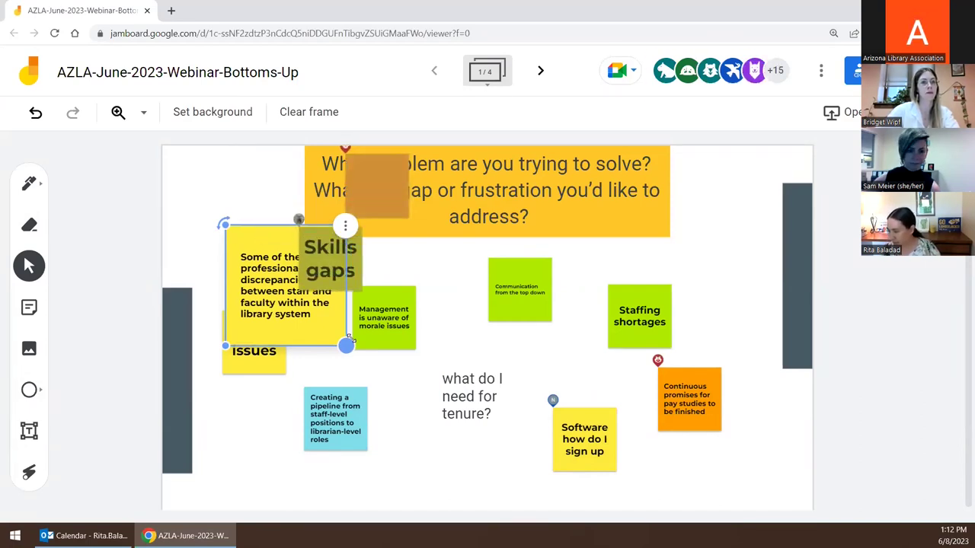
pyautogui.moveTo(351, 340); pyautogui.dragTo(302, 272)
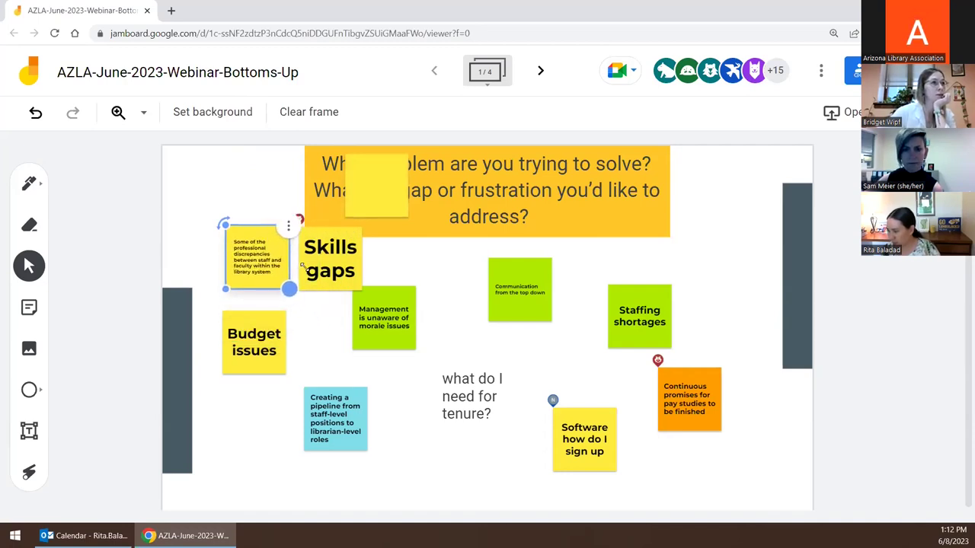
pyautogui.click(297, 323)
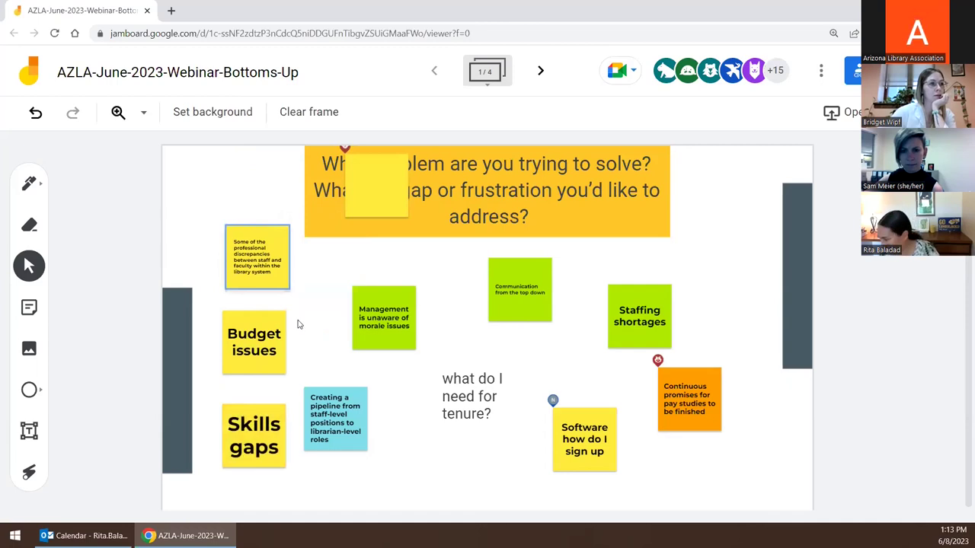
# - Enlarge the Continuous promises note and move 'Trained vs "Trained"' beside the Trained vs note
pyautogui.click(256, 333)
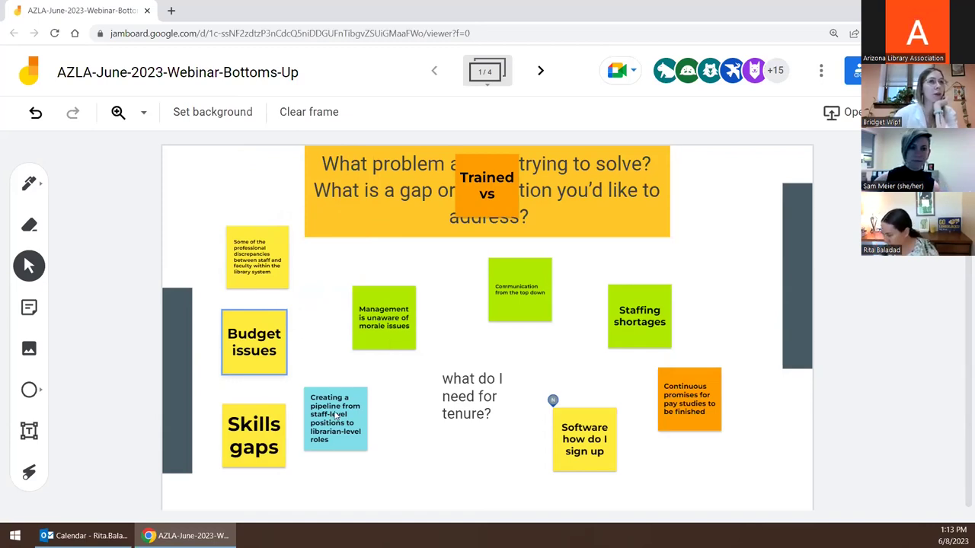
pyautogui.click(336, 415)
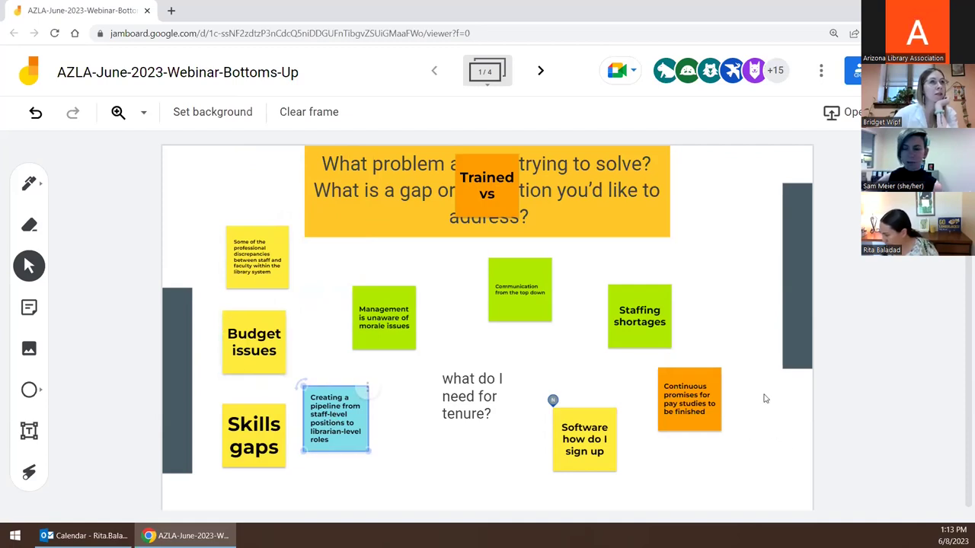
pyautogui.click(702, 414)
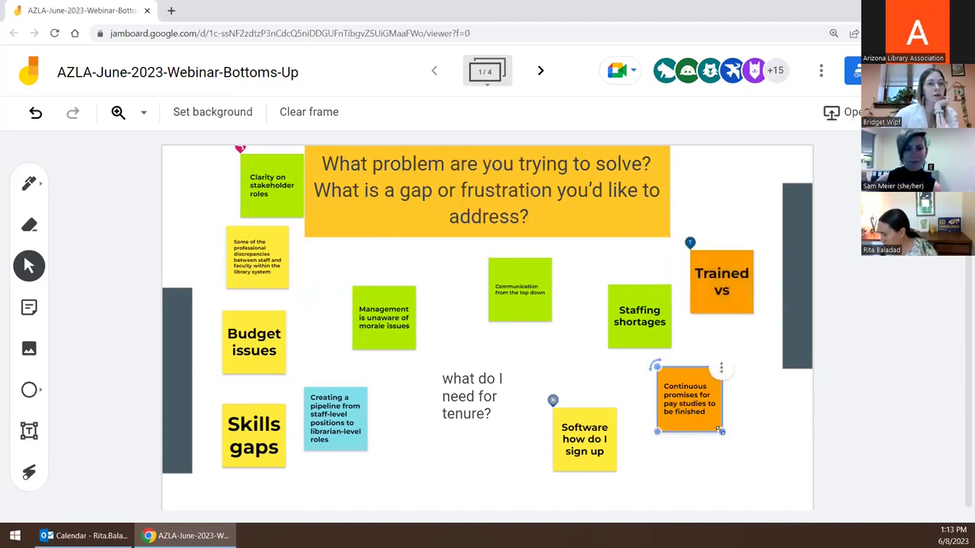
pyautogui.moveTo(718, 428); pyautogui.dragTo(747, 453)
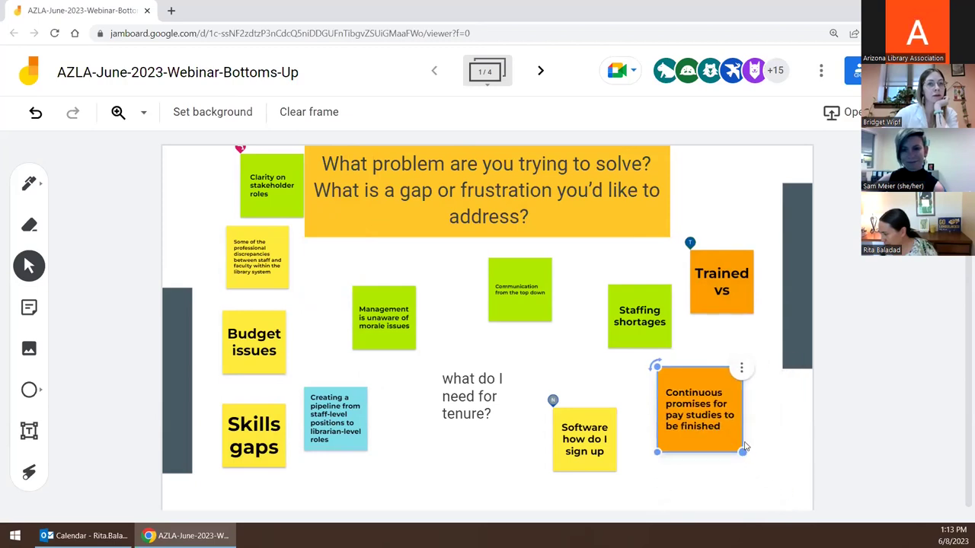
pyautogui.click(719, 288)
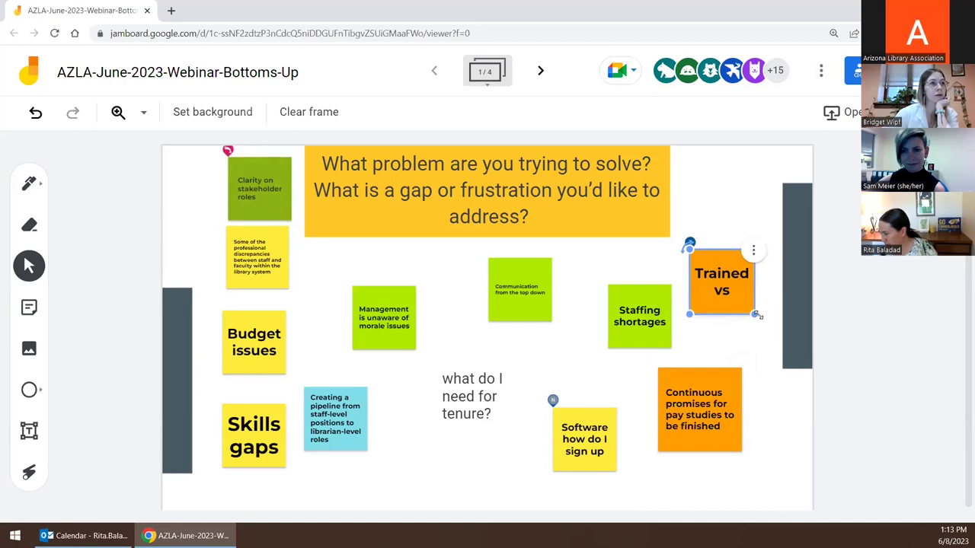
pyautogui.click(268, 185)
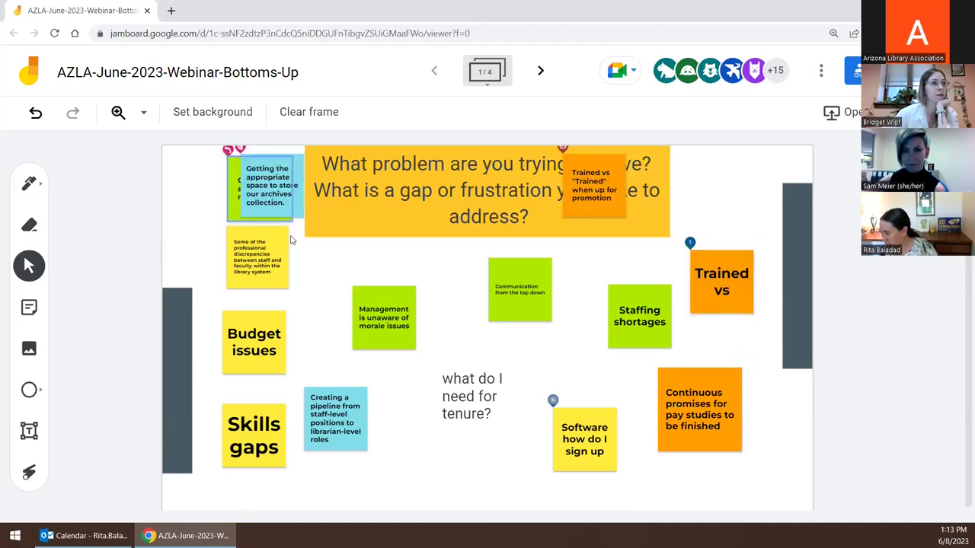
pyautogui.moveTo(600, 202); pyautogui.dragTo(724, 207)
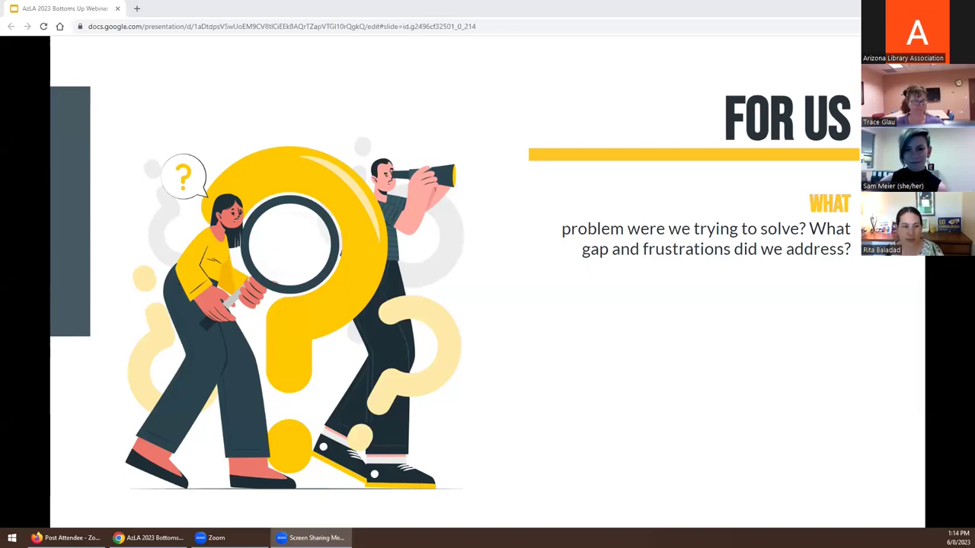
# - Reveal the word CONFUSION! on the FOR US slide, then advance to WHERE WE STARTED
pyautogui.press('Right')
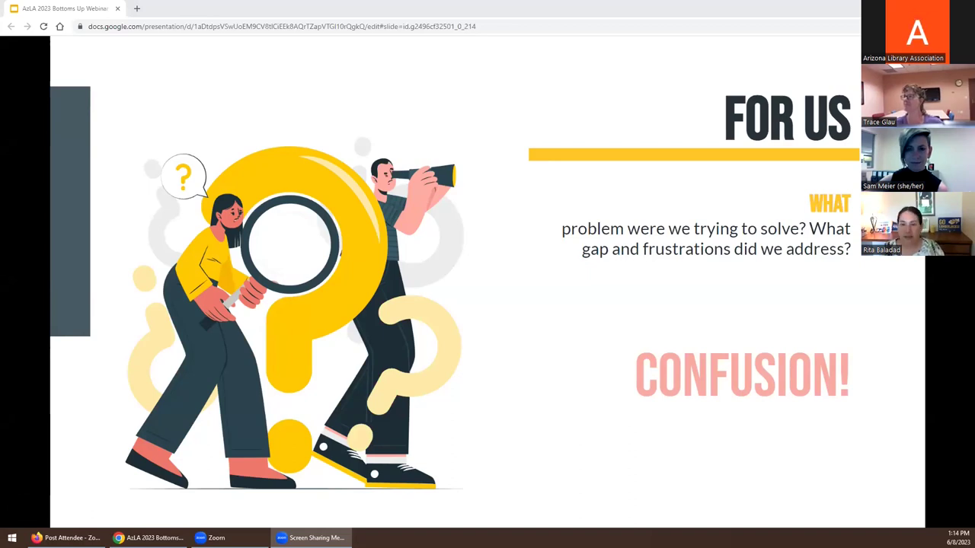
pyautogui.press('Right')
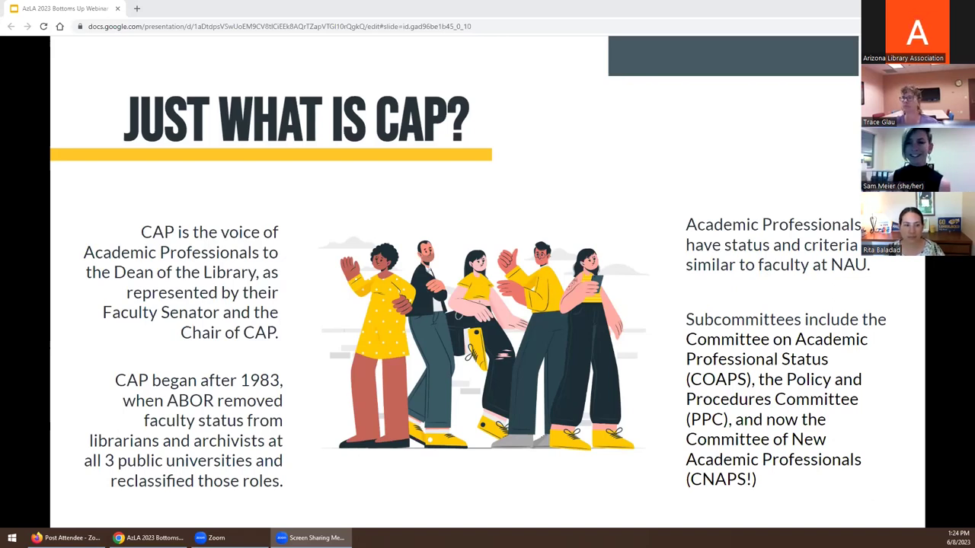
# - Advance the deck to the 'Snaps for CNAPS' title slide
pyautogui.press('Right')
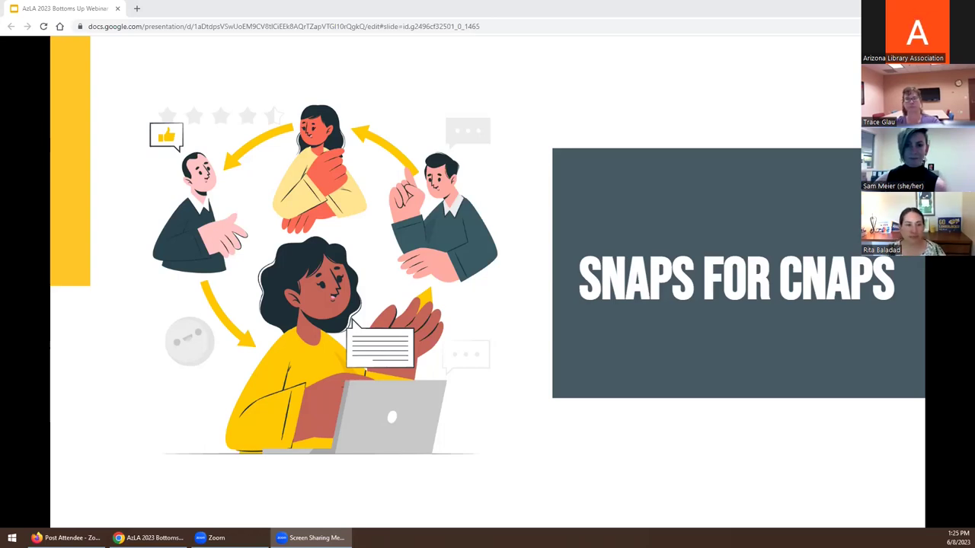
# - Advance to the 'BUDDY!' slide with the two-person conversation illustration
pyautogui.press('Right')
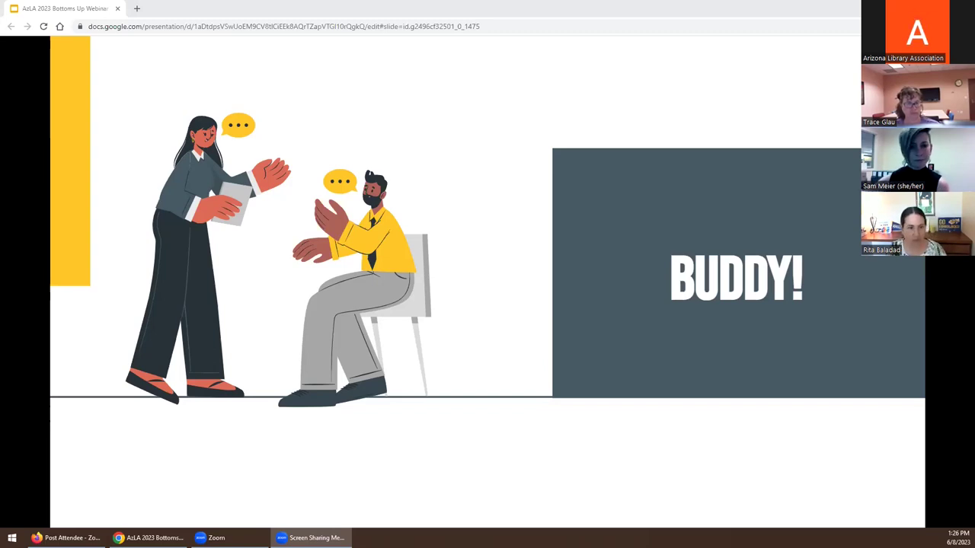
# - Advance from the 'BUDDY!' slide to the 'FOR YOU' slide
pyautogui.press('Right')
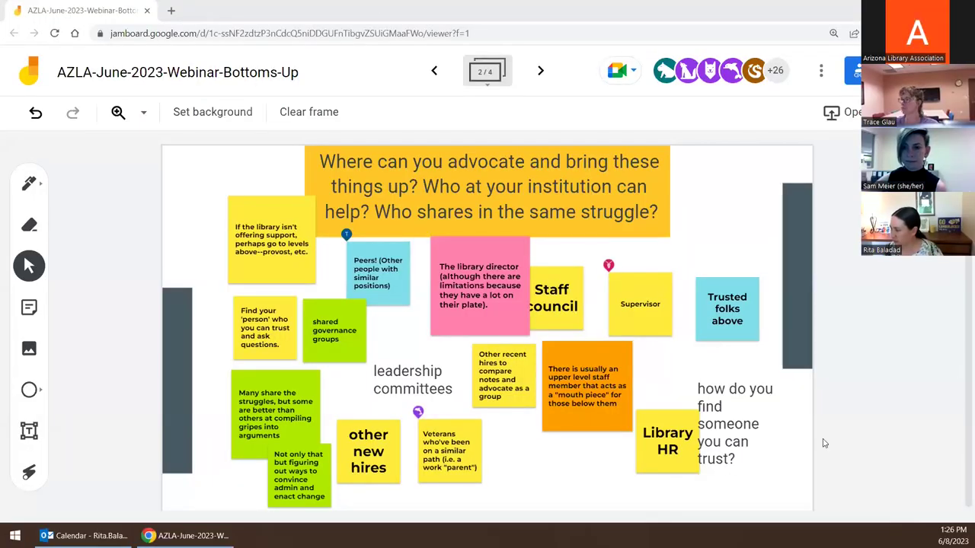
# - On Jamboard frame 3, enlarge the onboarding-policies note, move it below the question, then select Old workflows
pyautogui.click(541, 71)
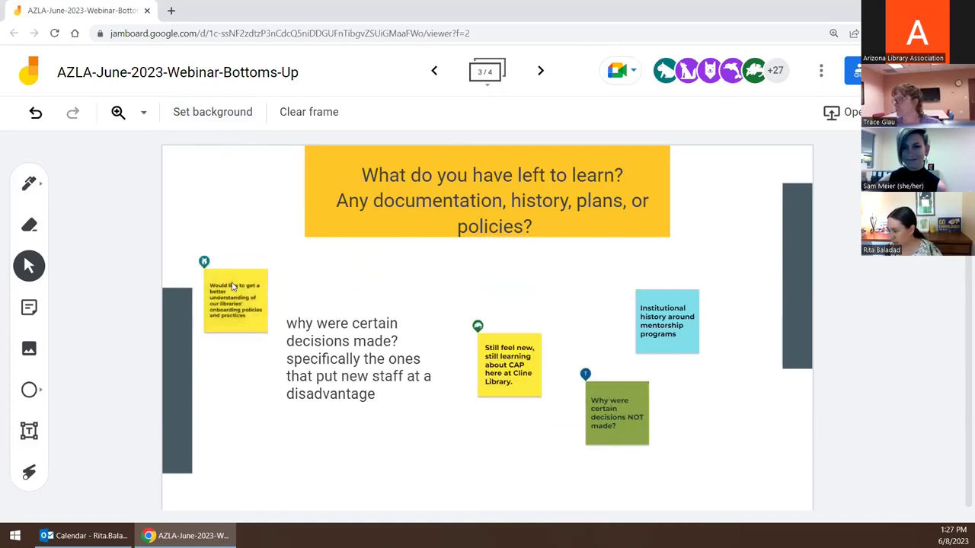
pyautogui.click(241, 298)
pyautogui.moveTo(241, 295); pyautogui.dragTo(235, 250)
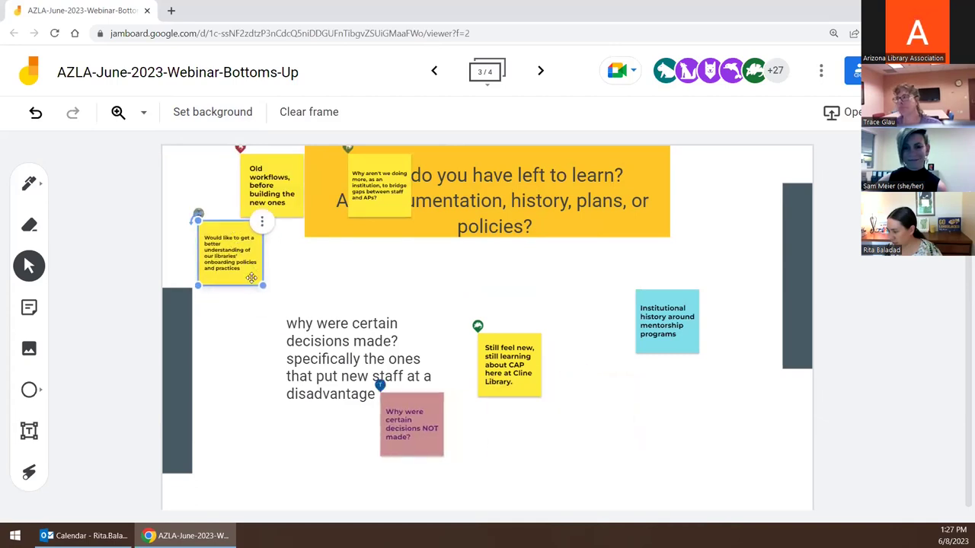
pyautogui.moveTo(263, 284); pyautogui.dragTo(301, 311)
pyautogui.click(275, 417)
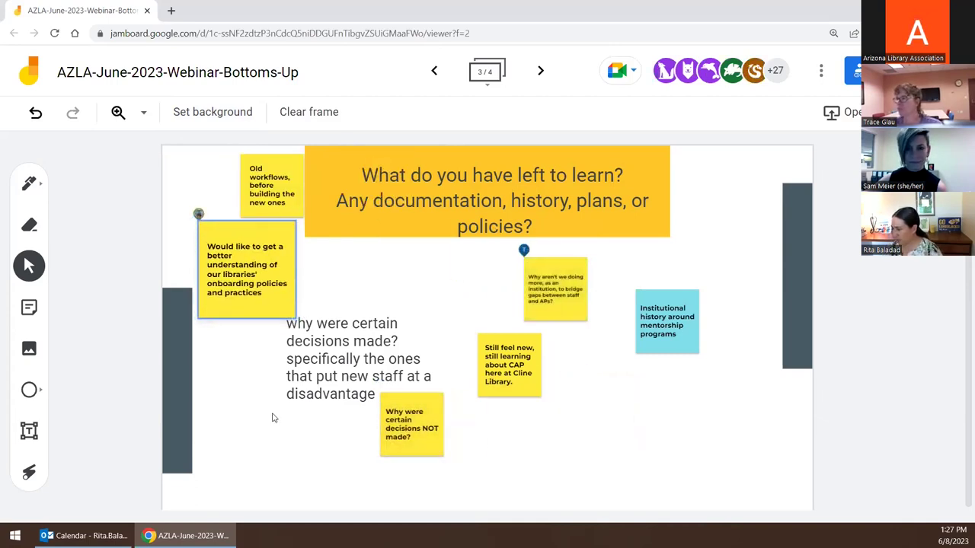
pyautogui.click(227, 258)
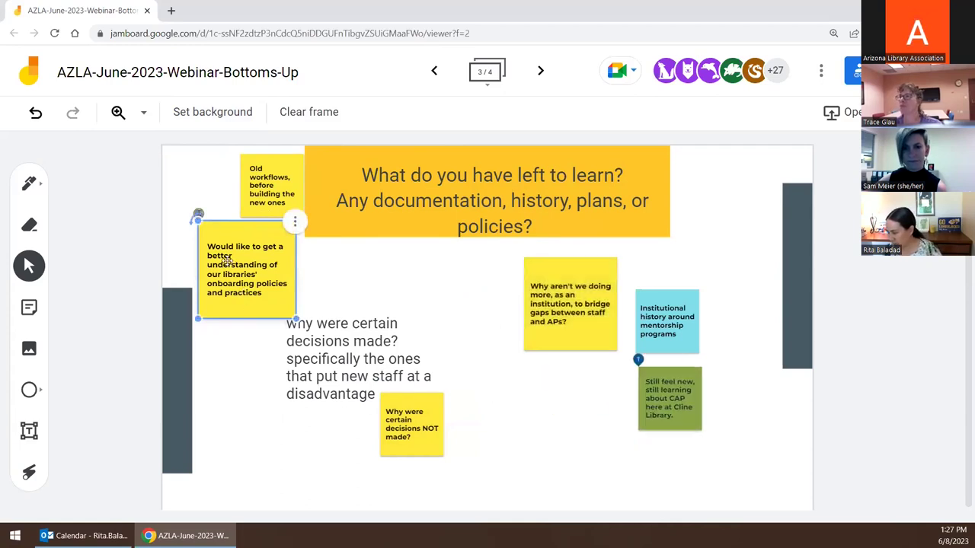
pyautogui.moveTo(227, 259); pyautogui.dragTo(263, 445)
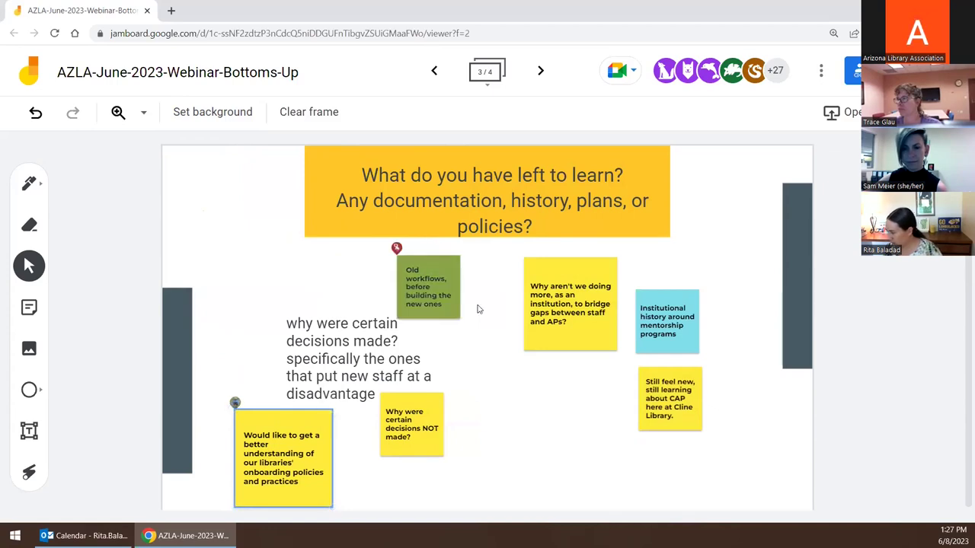
pyautogui.click(437, 297)
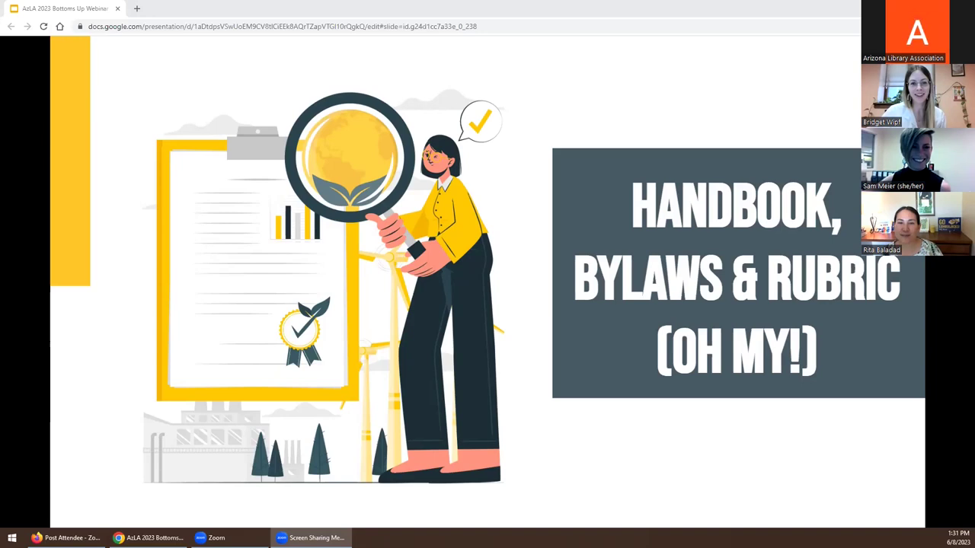
# - Advance to the NAU 'Mission-Driven and Diverse Faculty and Staff' strategic priority slide
pyautogui.press('Right')
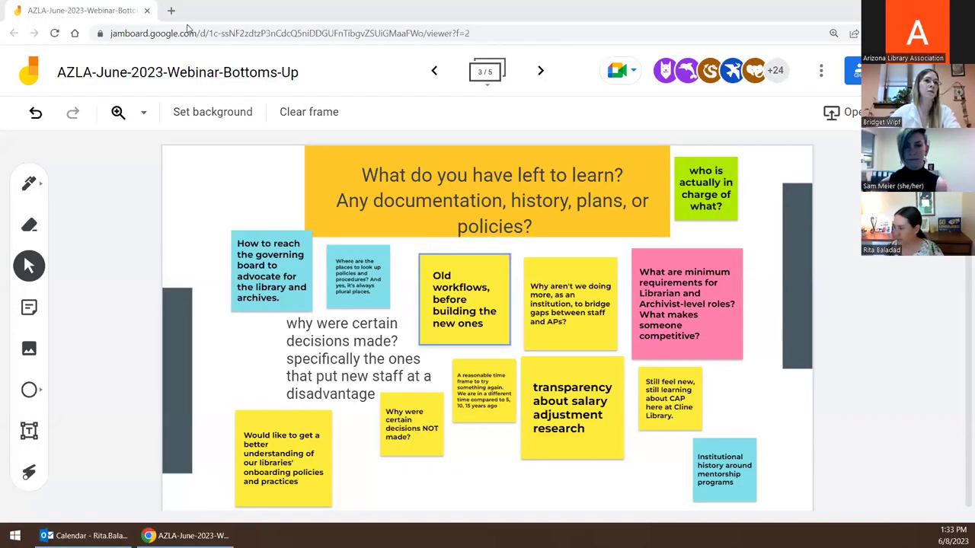
# - On the success frame, post a sticky note reading 'I wont be so confused'
pyautogui.click(542, 72)
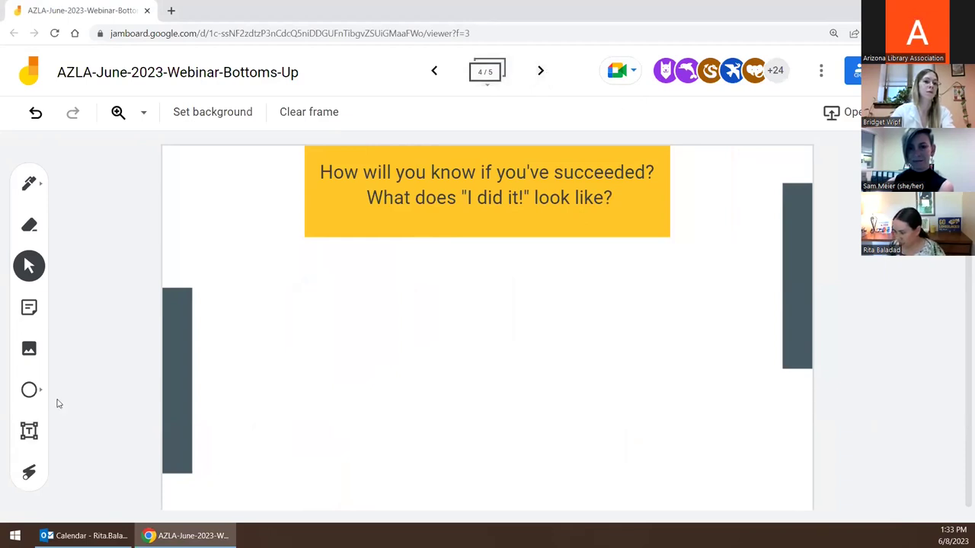
pyautogui.click(29, 308)
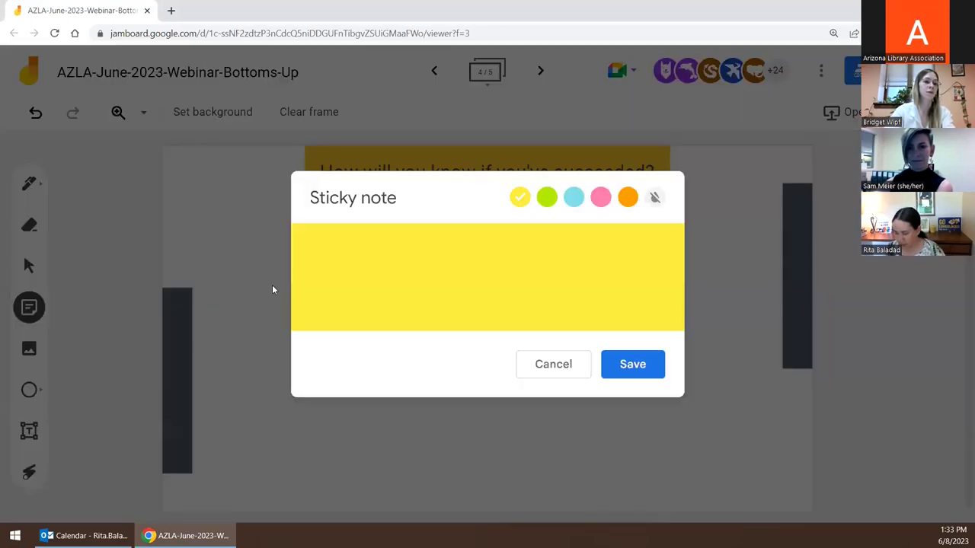
pyautogui.write('I wont be c')
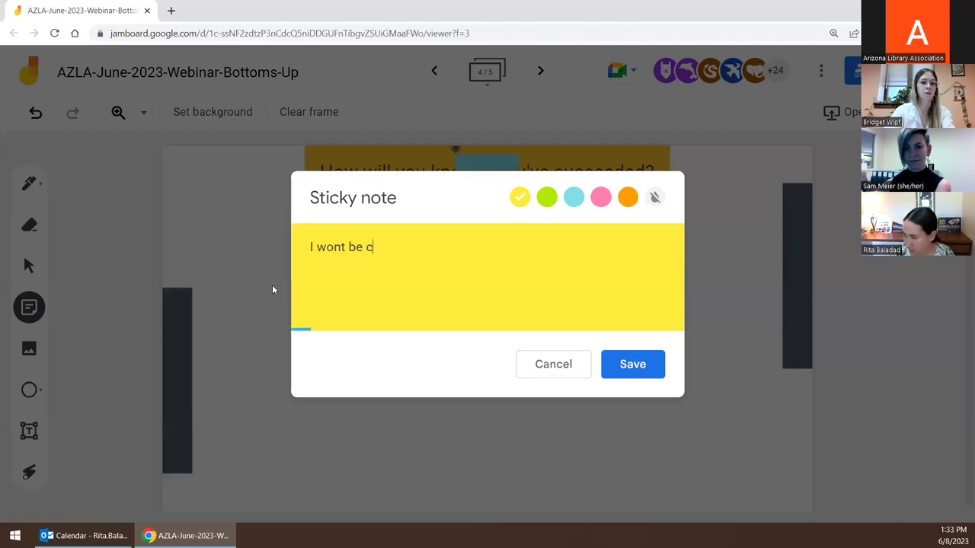
pyautogui.press('BackSpace')
pyautogui.write('so confus')
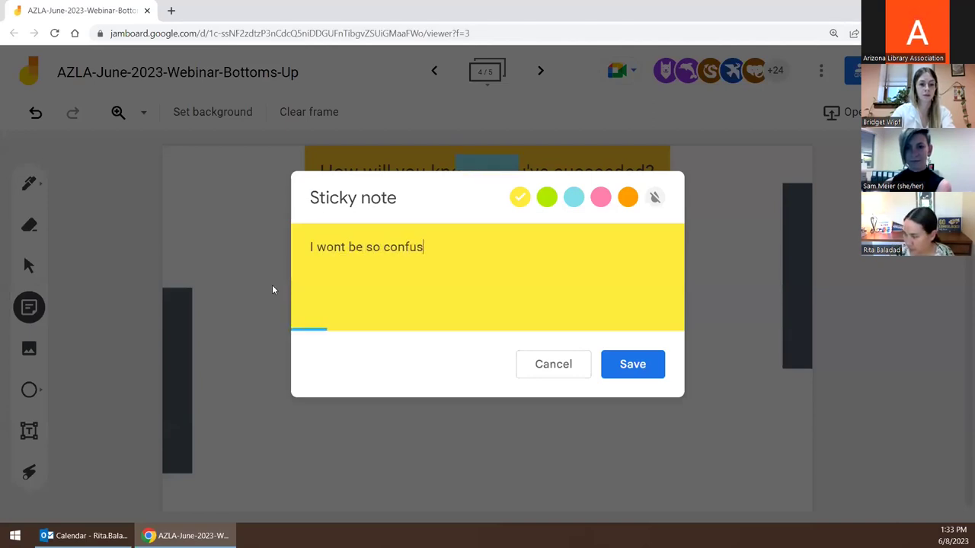
pyautogui.write('ed')
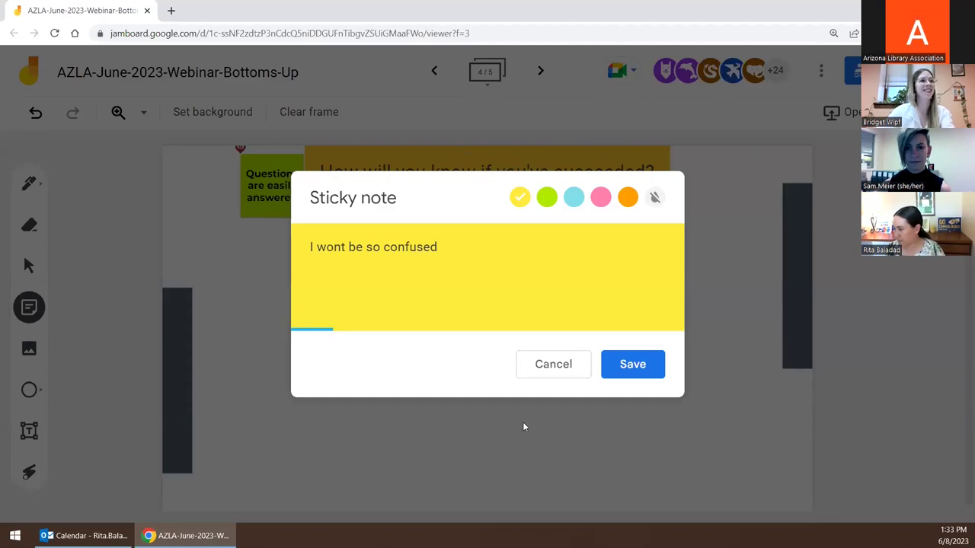
pyautogui.click(631, 364)
# - Post a pink sticky note reading 'the next person hired won't be so confused'
pyautogui.click(174, 248)
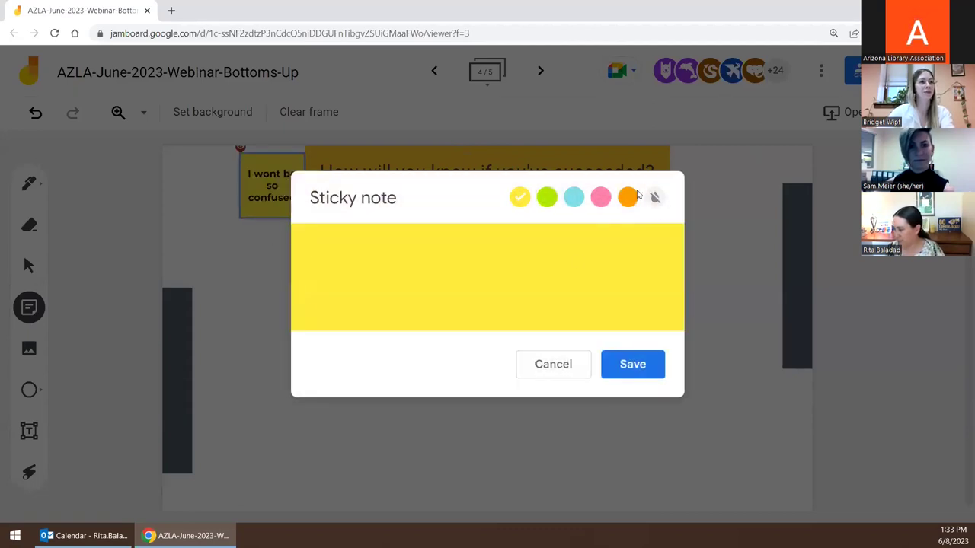
pyautogui.click(600, 197)
pyautogui.click(460, 249)
pyautogui.write('the next ')
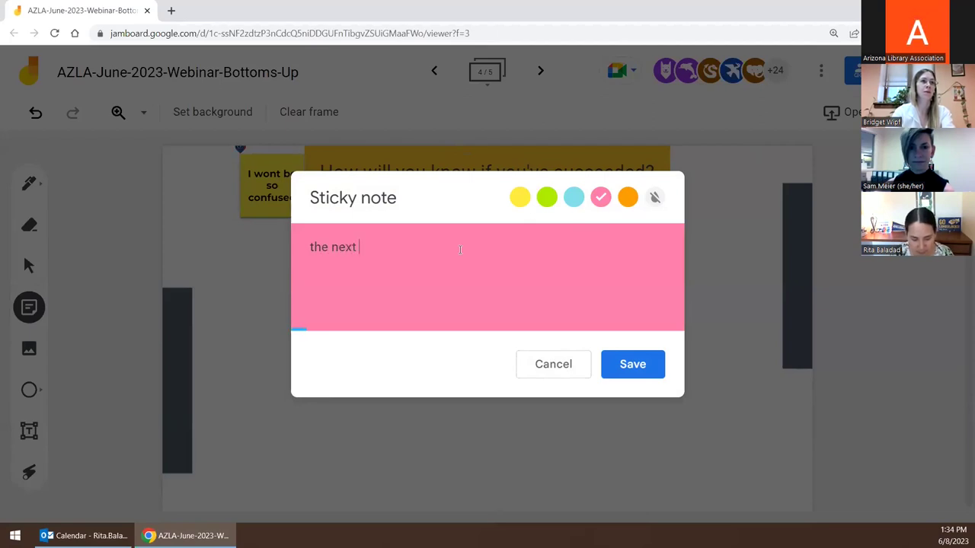
pyautogui.write('person (hi')
pyautogui.press('BackSpace')
pyautogui.press('BackSpace')
pyautogui.press('BackSpace')
pyautogui.write('hired ')
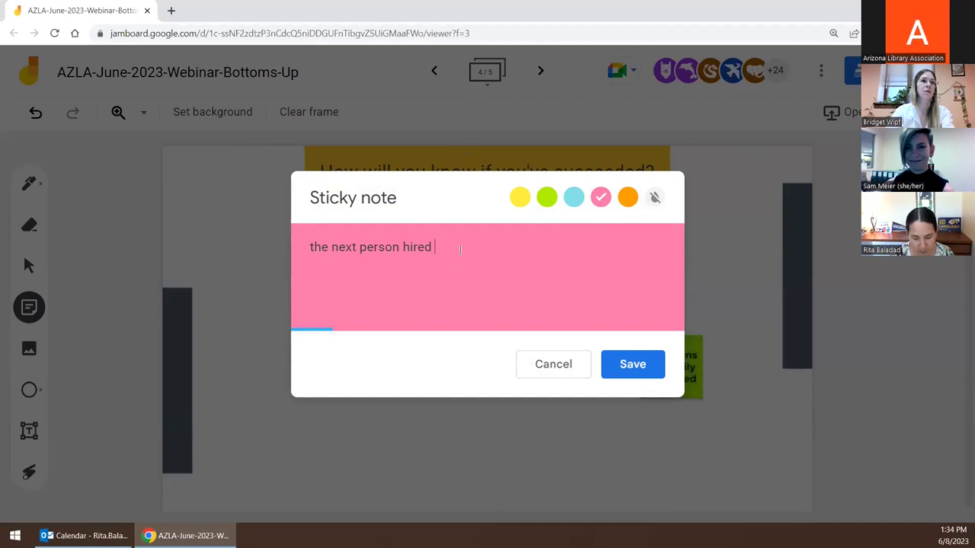
pyautogui.write("won't be so cu")
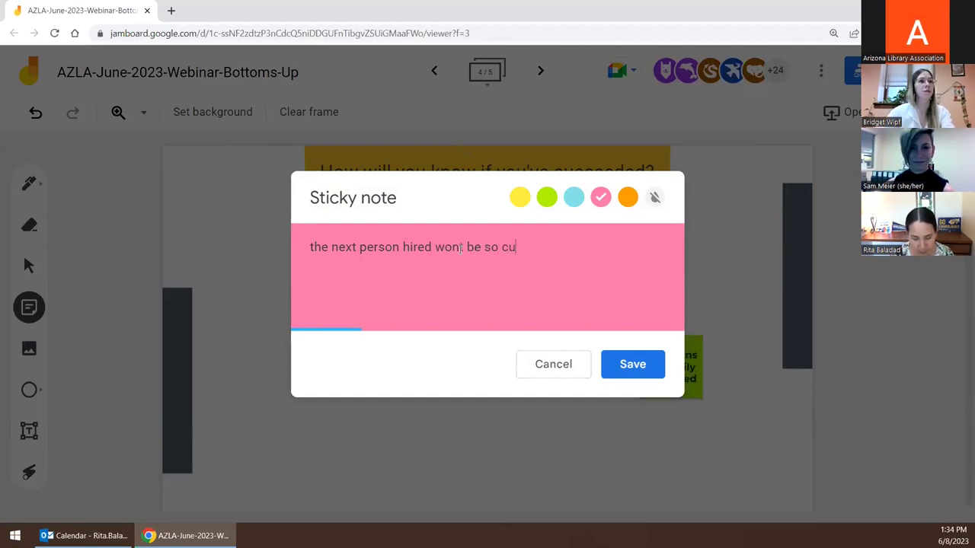
pyautogui.press('BackSpace')
pyautogui.write('onfused')
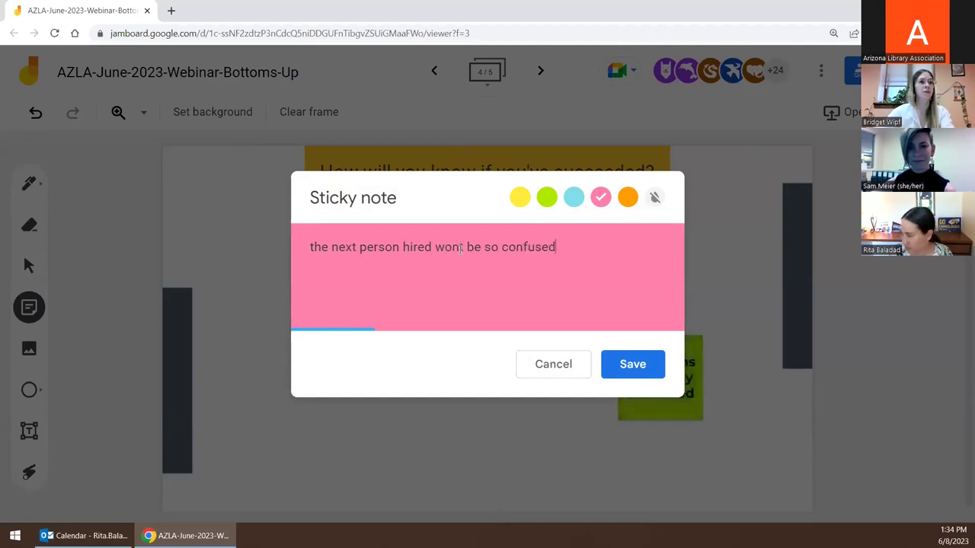
pyautogui.click(640, 365)
# - Cancel the empty new sticky note and drag the leadership listens note lower on the board
pyautogui.click(567, 365)
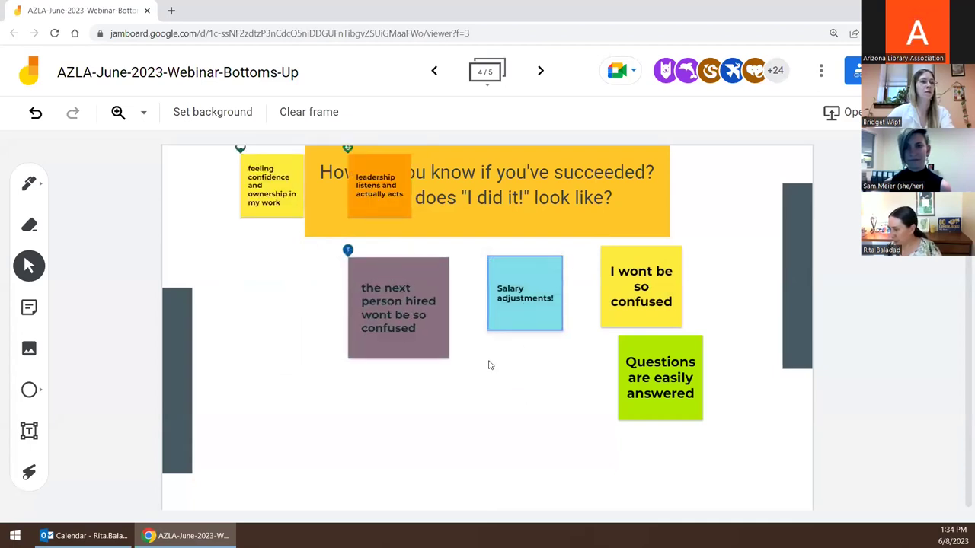
pyautogui.moveTo(383, 191); pyautogui.dragTo(282, 435)
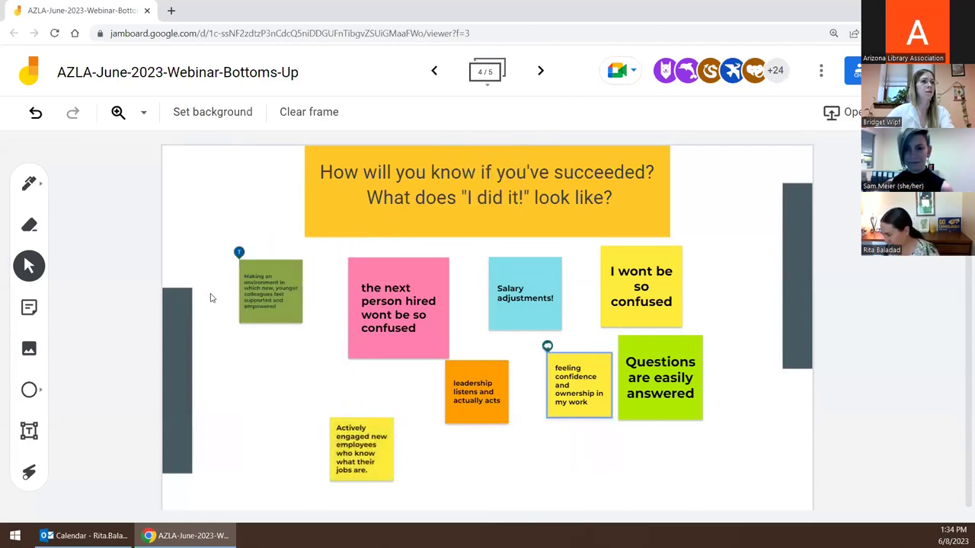
pyautogui.click(298, 304)
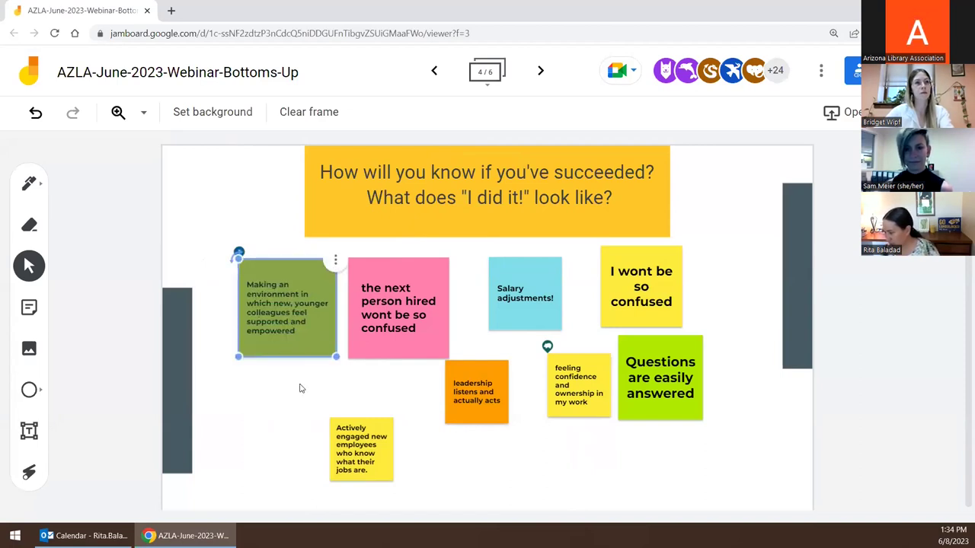
pyautogui.click(234, 409)
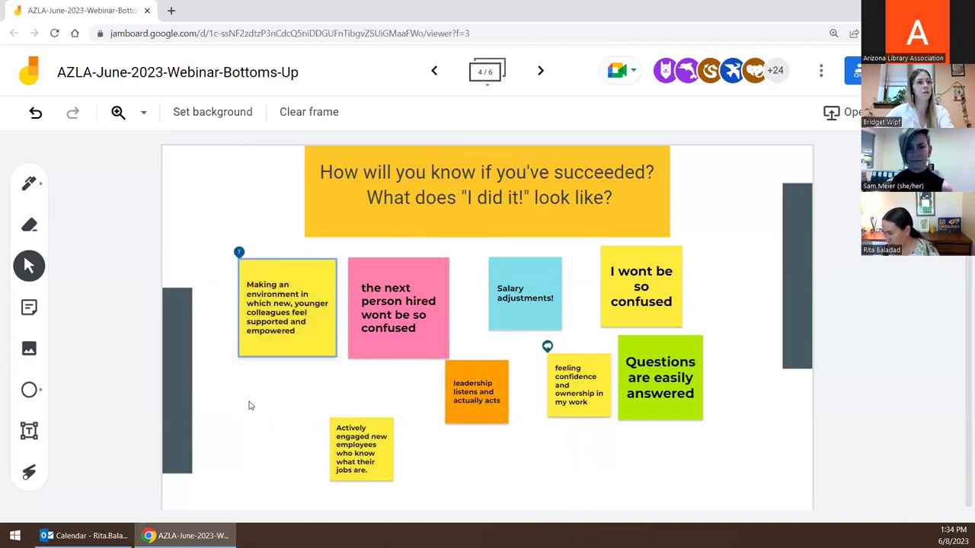
# - Move the Staff retention note to the board's left edge
pyautogui.click(303, 323)
pyautogui.click(277, 504)
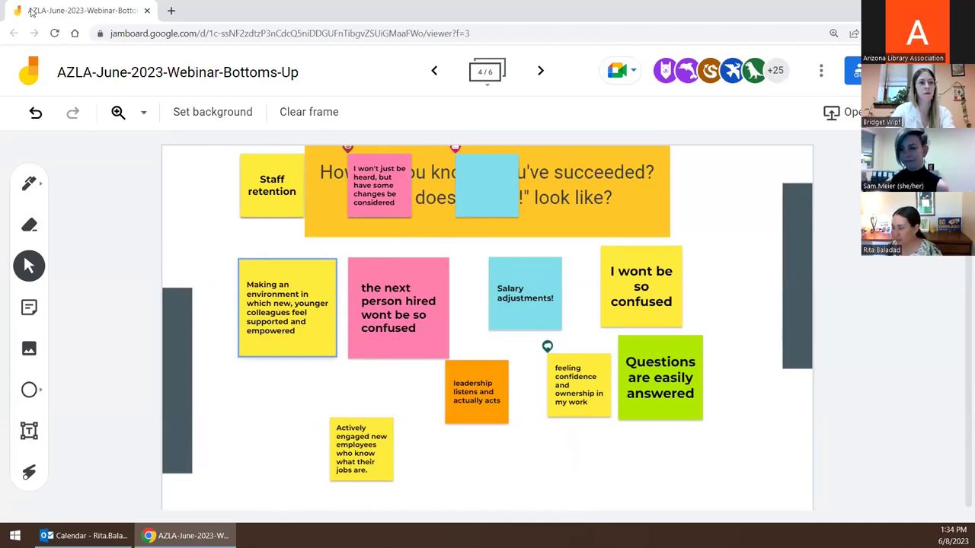
pyautogui.click(258, 178)
pyautogui.moveTo(258, 179); pyautogui.dragTo(202, 200)
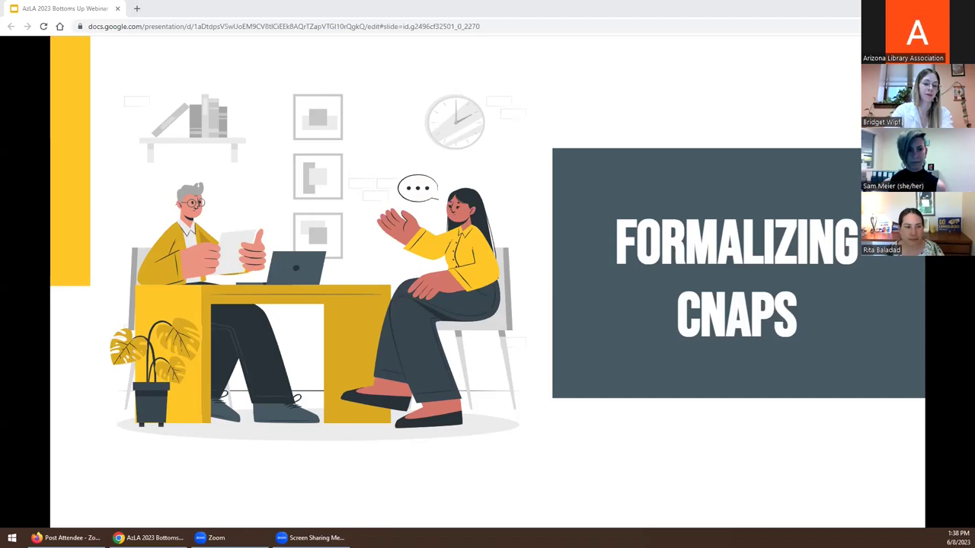
# - Advance to the 'Recap: CNAPS Timeline' slide spanning Fall 2021 to Spring 2023 & Beyond
pyautogui.press('Right')
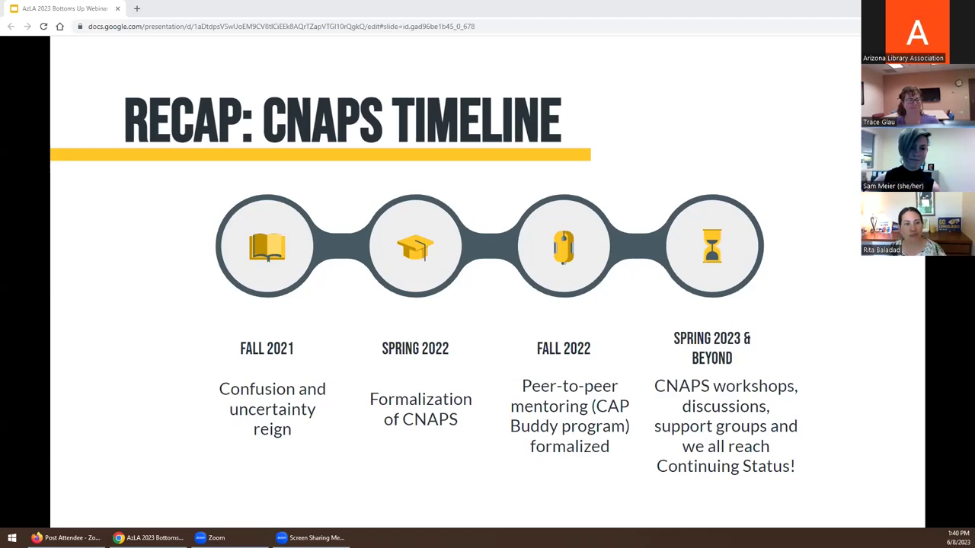
# - Advance the shared deck to the How CNAPS Helped Me slide with its three benefits
pyautogui.press('Right')
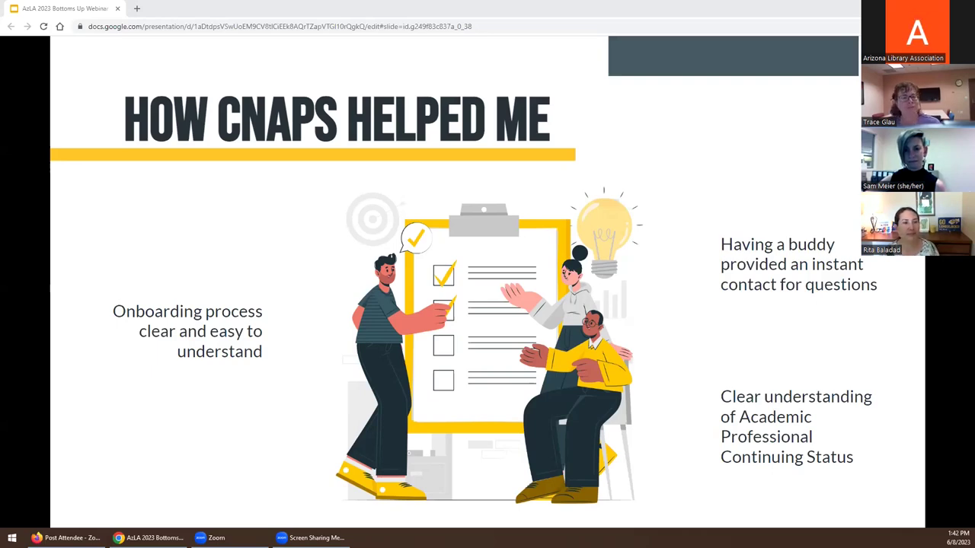
# - Advance the shared deck to Next Steps for CNAPS, listing six items ending with CNAPS Emerita
pyautogui.press('Right')
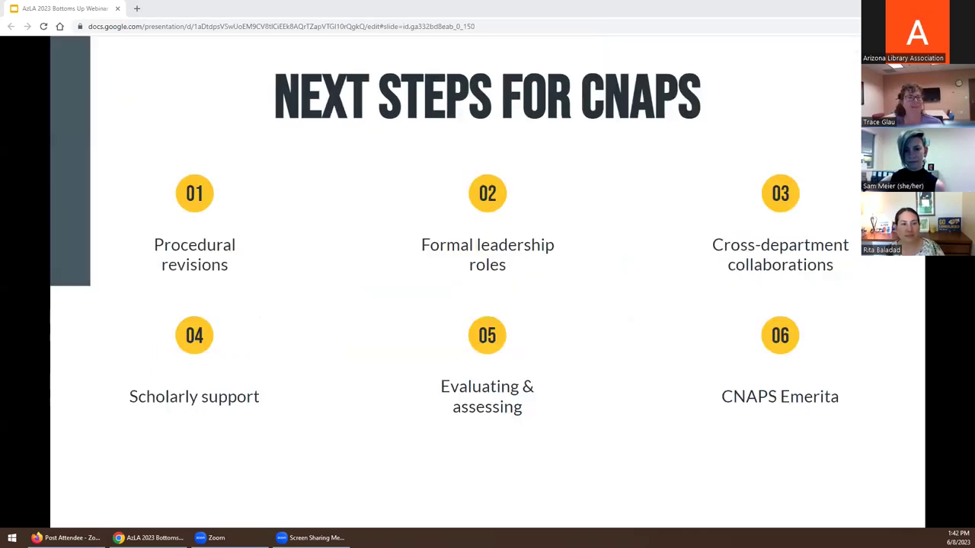